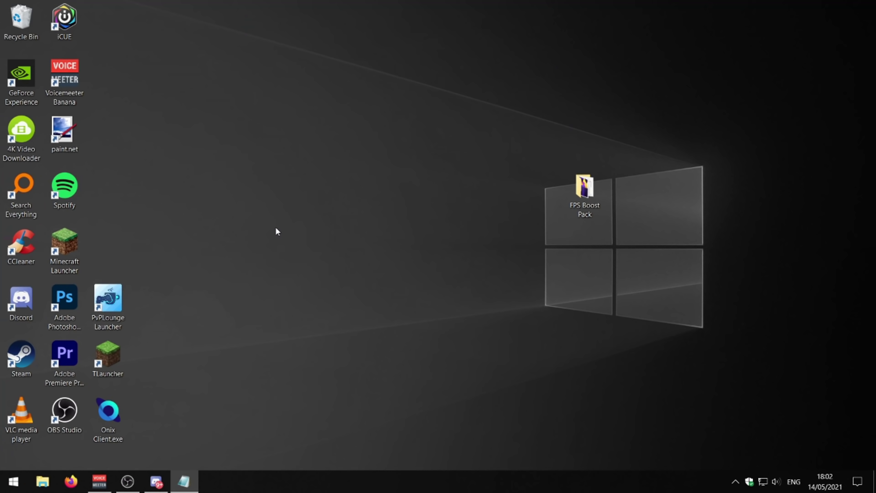
Step: Reposition the FPS Boost Pack folder on the desktop, and open it to view its contents before minimising its window
drag(584, 193, 368, 136)
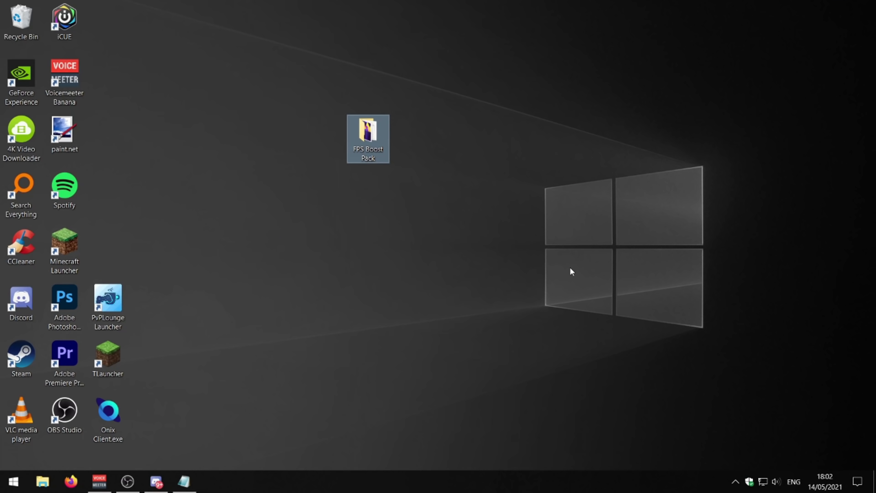
double_click(363, 152)
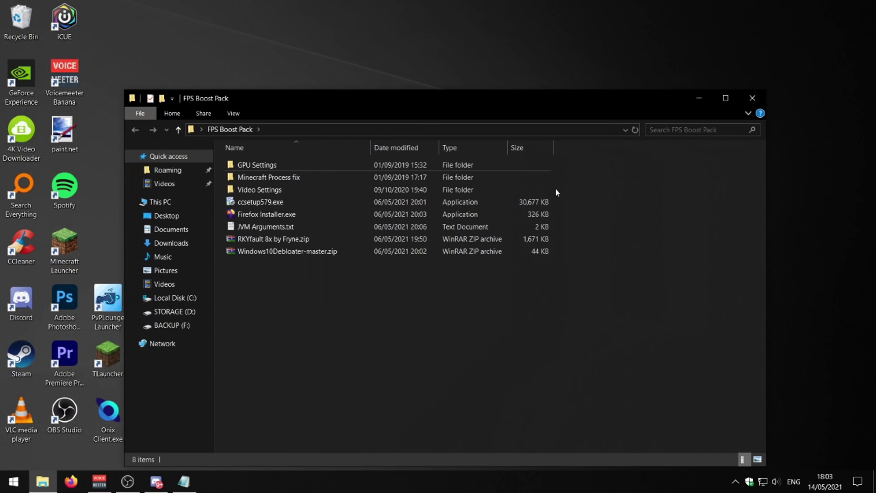
drag(408, 109, 464, 119)
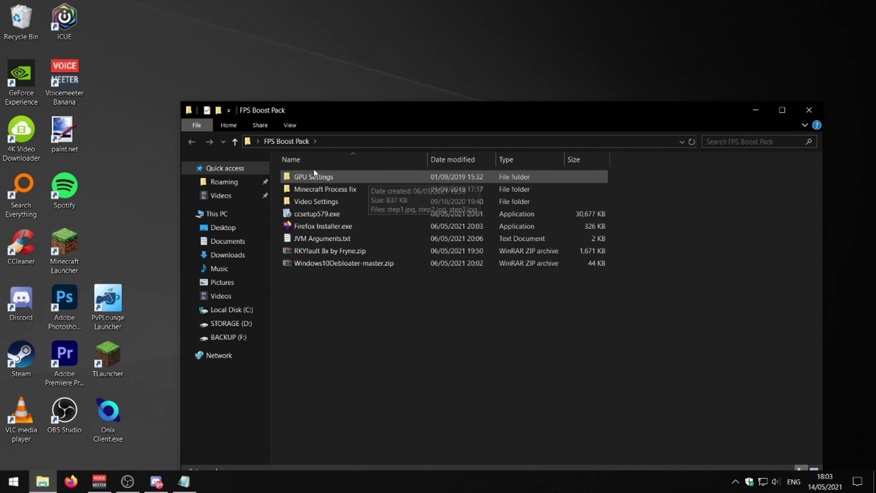
click(755, 109)
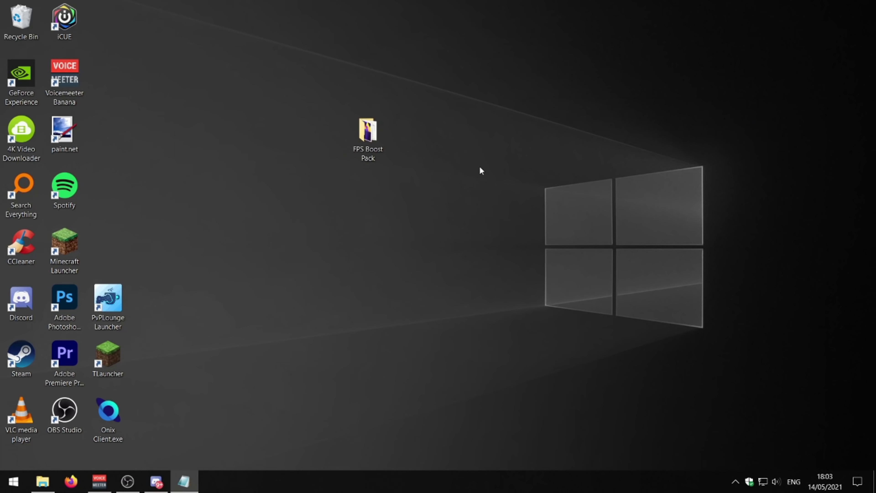
Step: Set the NVIDIA Control Panel image settings to use my preference, emphasizing Performance
right_click(478, 113)
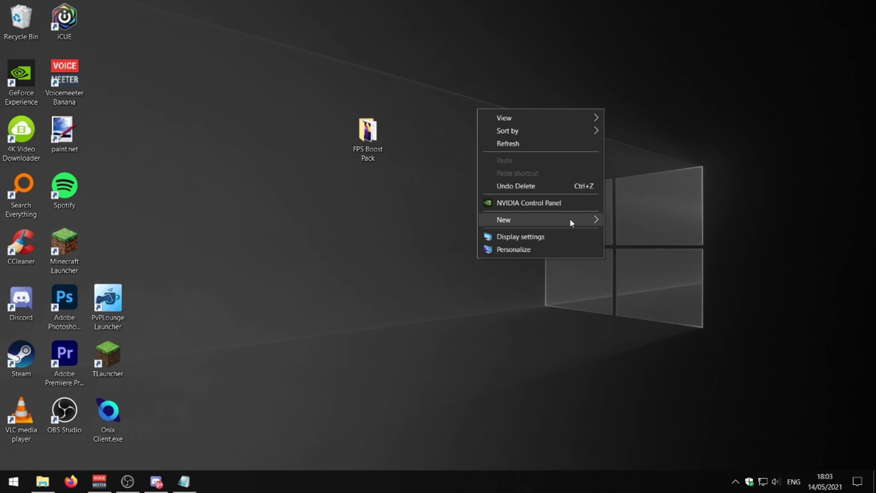
click(541, 202)
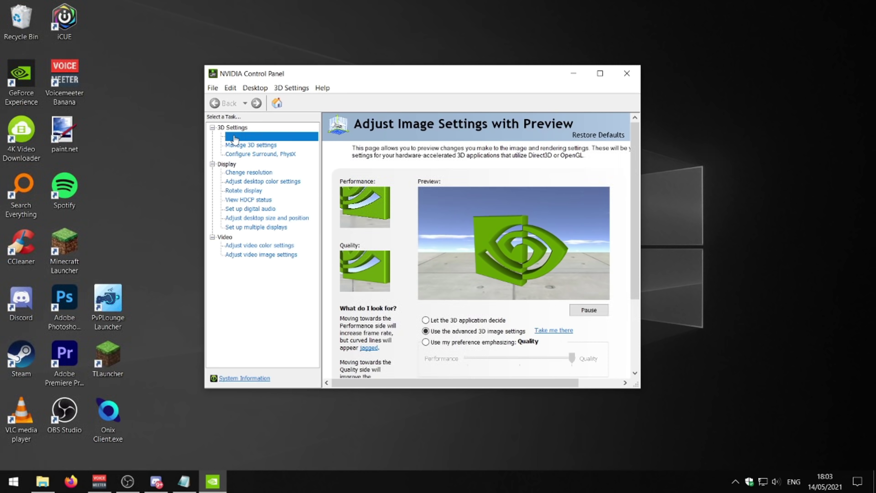
scroll(456, 331, down, 1)
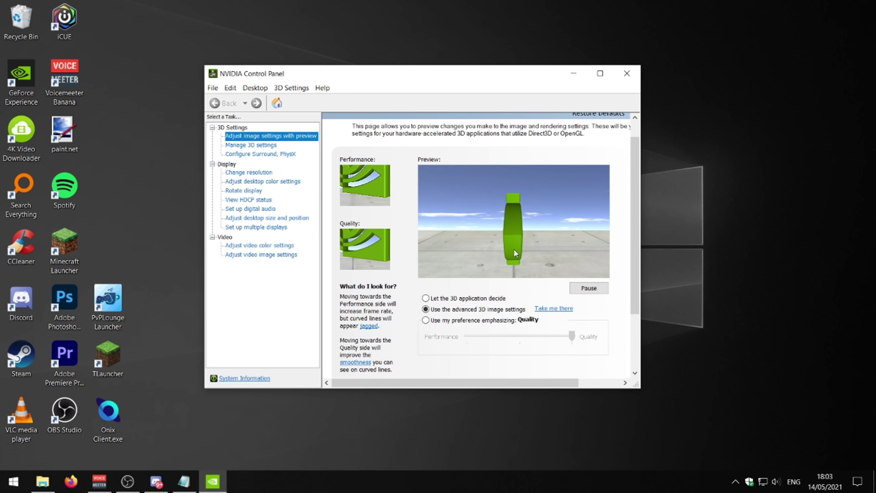
click(448, 320)
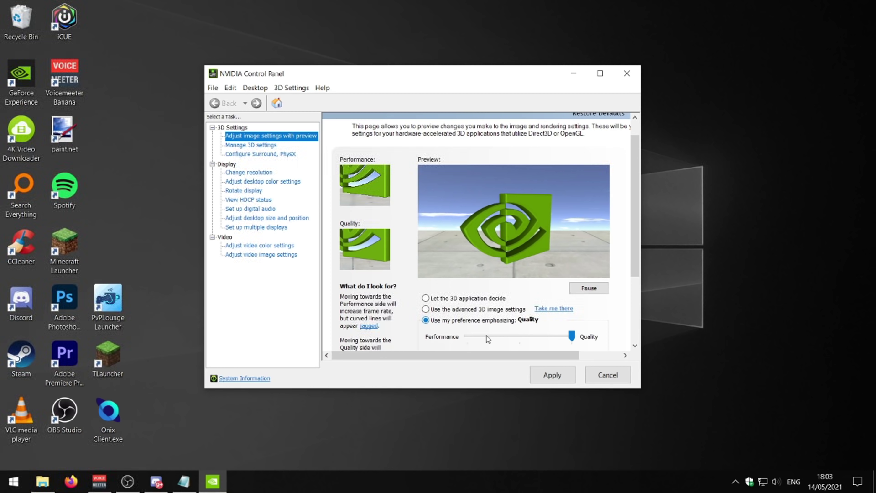
scroll(561, 319, down, 1)
drag(571, 325, 443, 327)
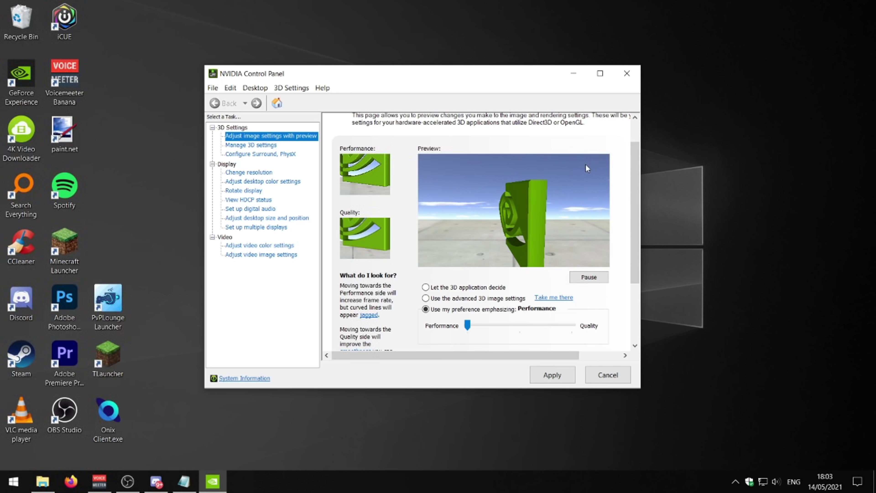
scroll(536, 231, down, 6)
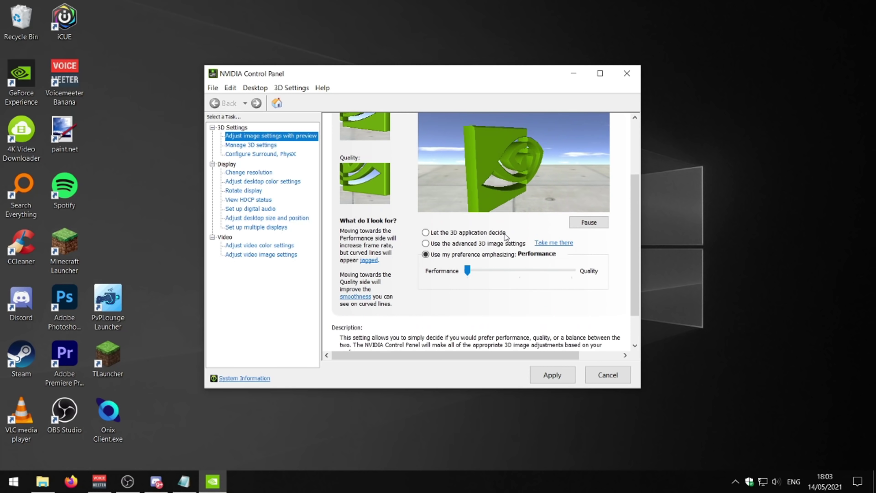
scroll(431, 250, up, 1)
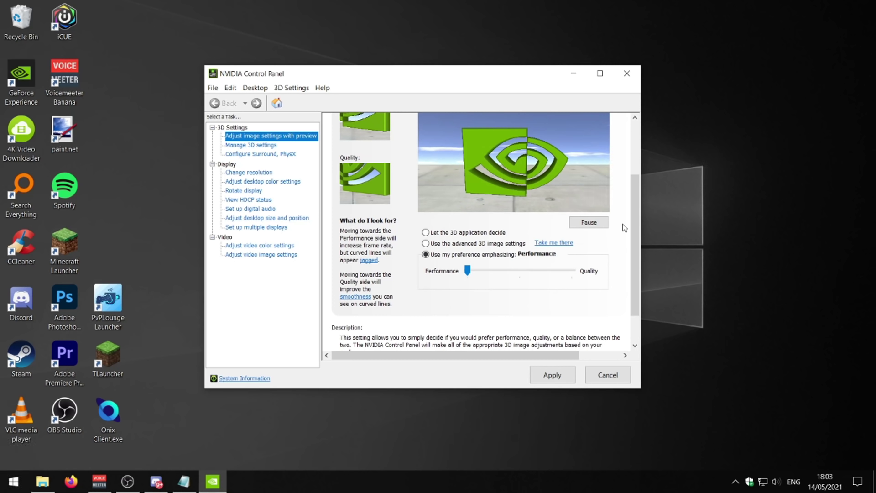
scroll(574, 240, up, 4)
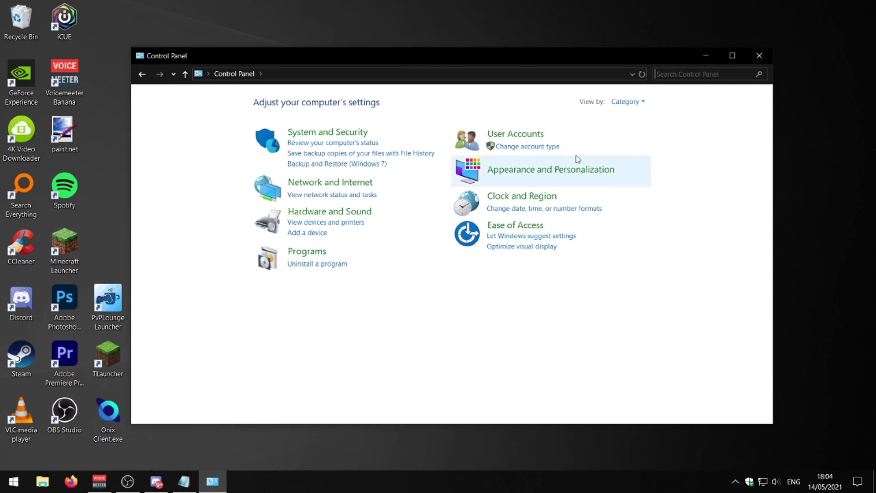
Step: Choose the Ultimate Performance power plan in the Control Panel's Power Options under Hardware and Sound
drag(445, 59, 410, 44)
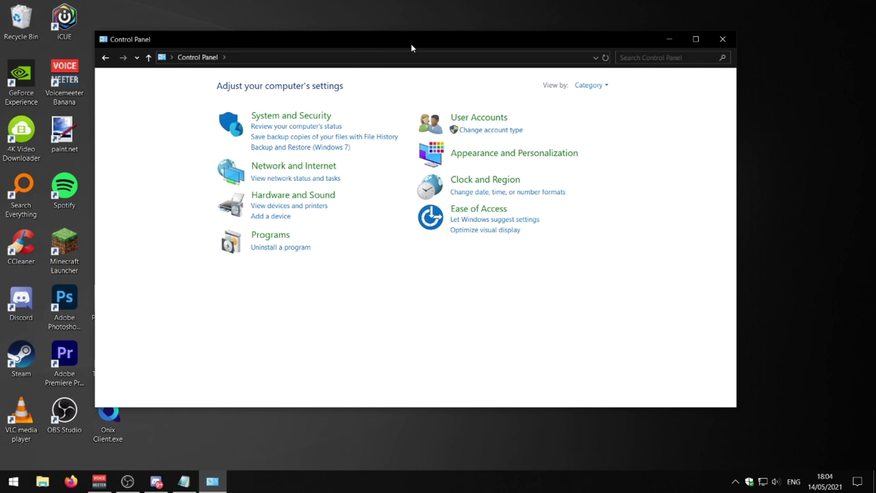
click(284, 194)
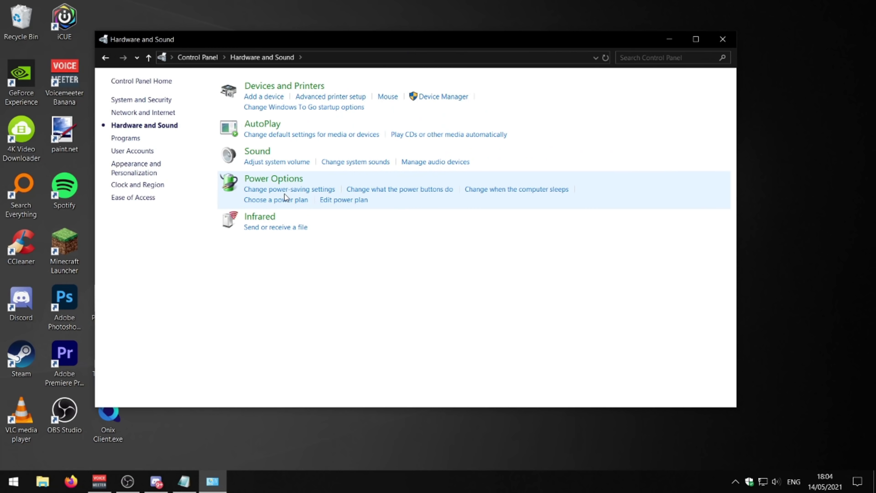
click(261, 179)
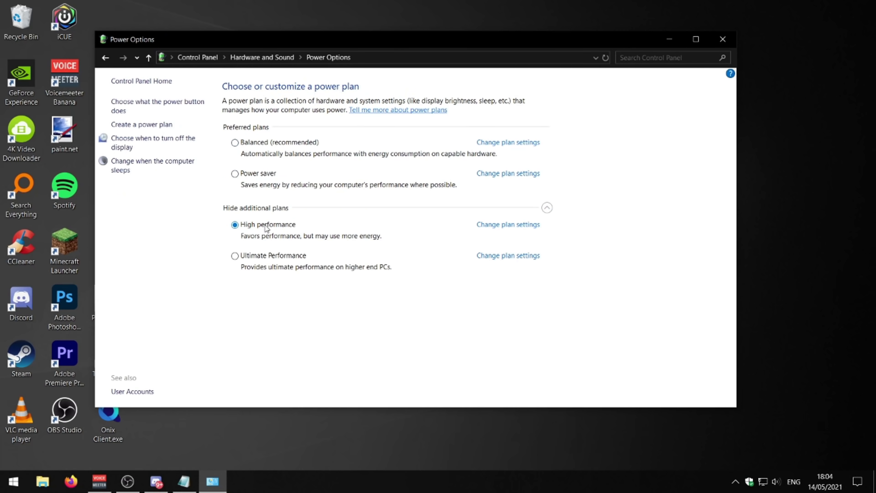
click(235, 255)
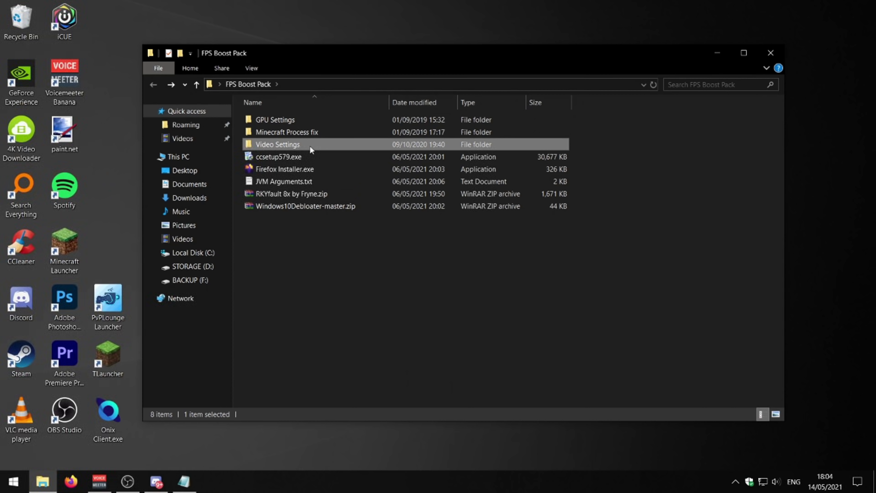
Step: Select options.txt and optionsof.txt in the pack's Video Settings folder, and open the .minecraft folder by running %appdata%
double_click(309, 145)
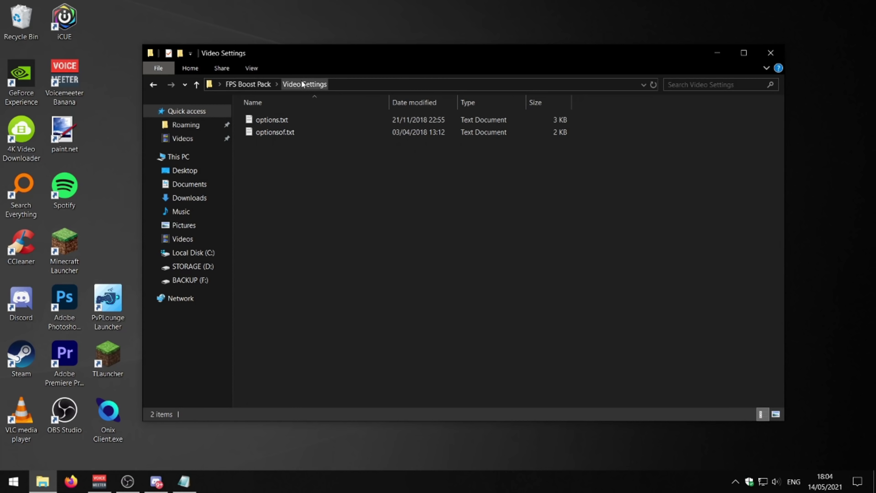
drag(299, 191, 274, 116)
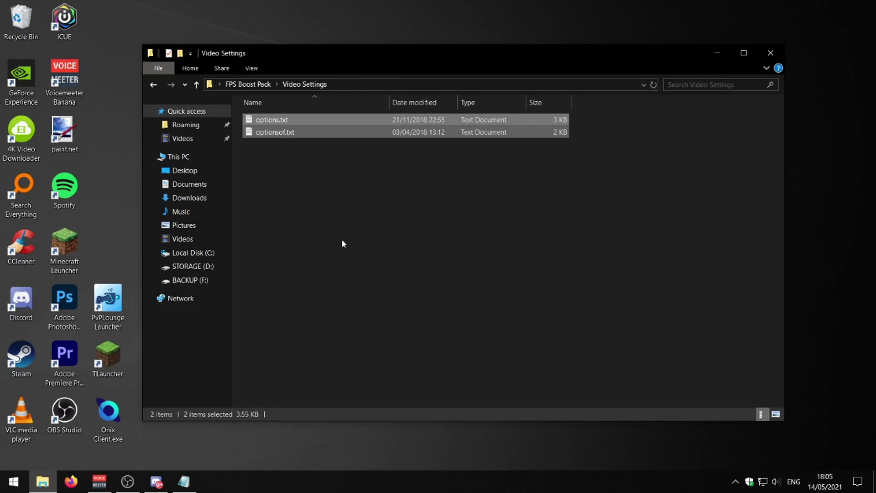
key(super+r)
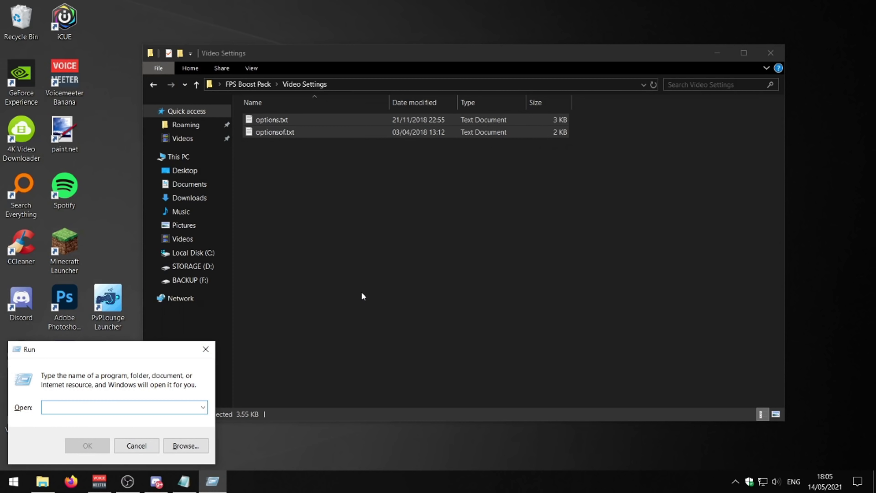
text(%appdat)
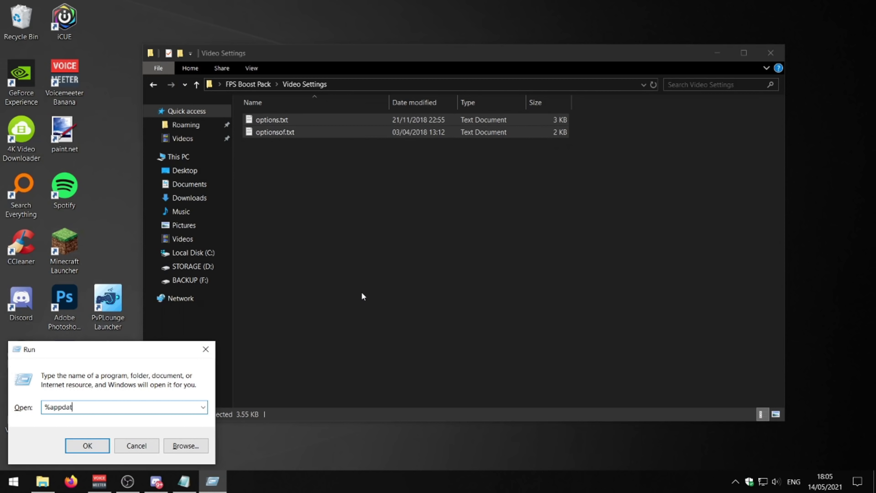
text(a%)
key(Return)
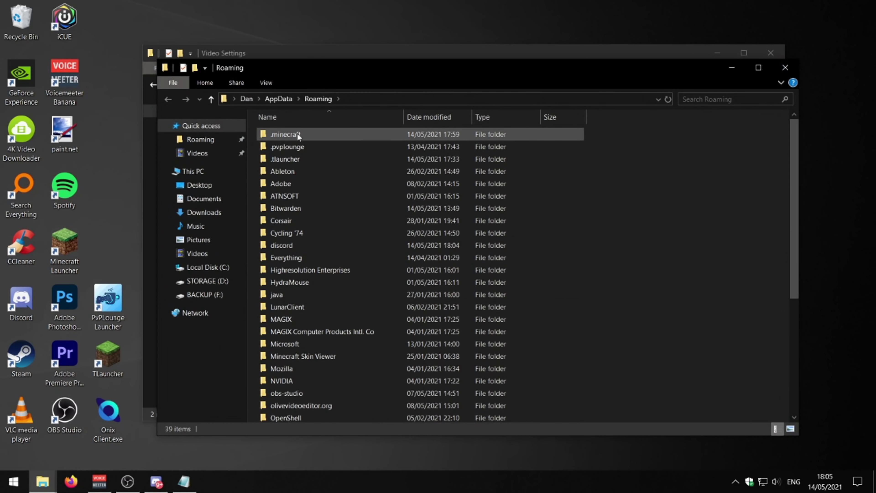
double_click(297, 133)
drag(413, 69, 500, 116)
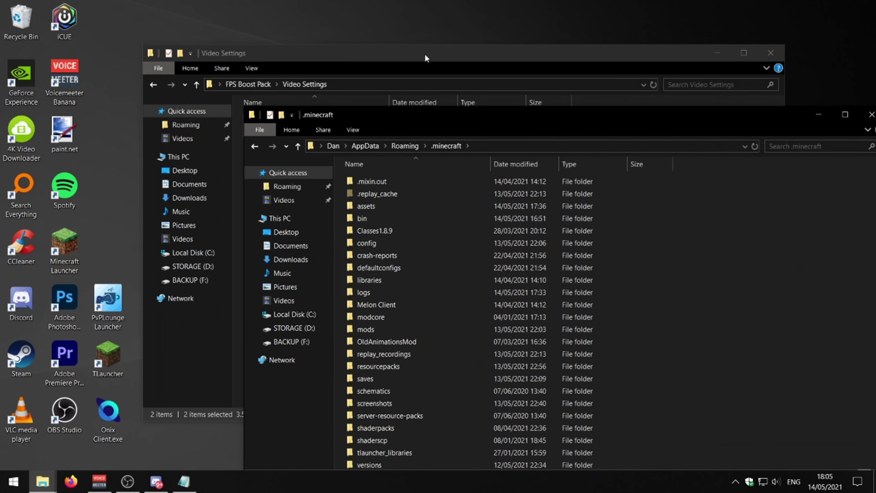
Step: Try to move options.txt and optionsof.txt from the Video Settings folder into the .minecraft folder
drag(425, 57, 303, 37)
drag(209, 169, 752, 269)
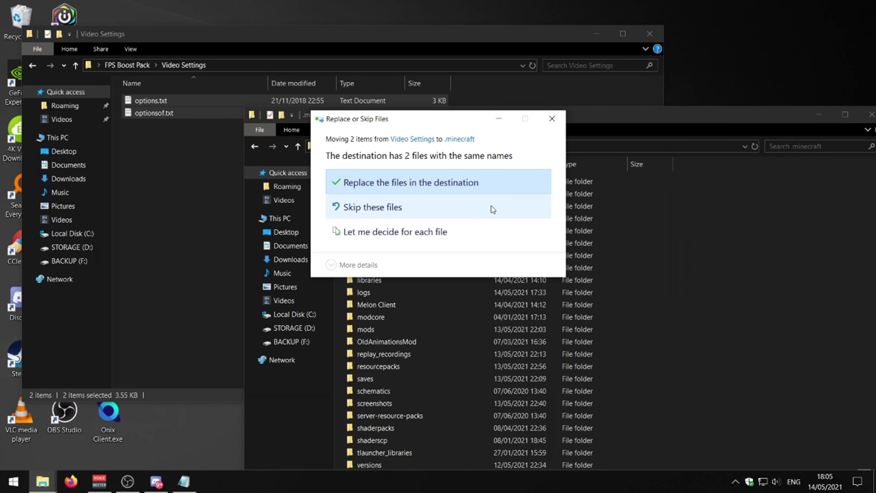
click(552, 120)
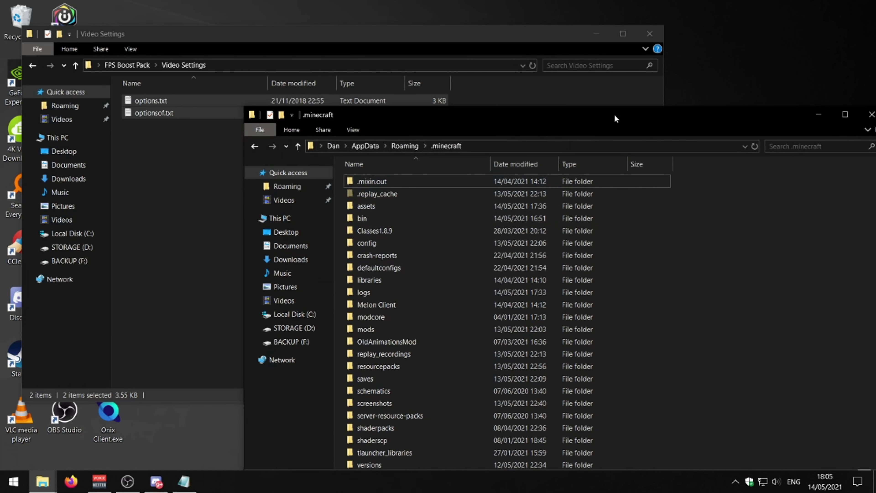
Step: Look through the .minecraft folder for its existing options files, then close it and deselect the files in Video Settings
drag(616, 117, 511, 38)
scroll(426, 209, down, 10)
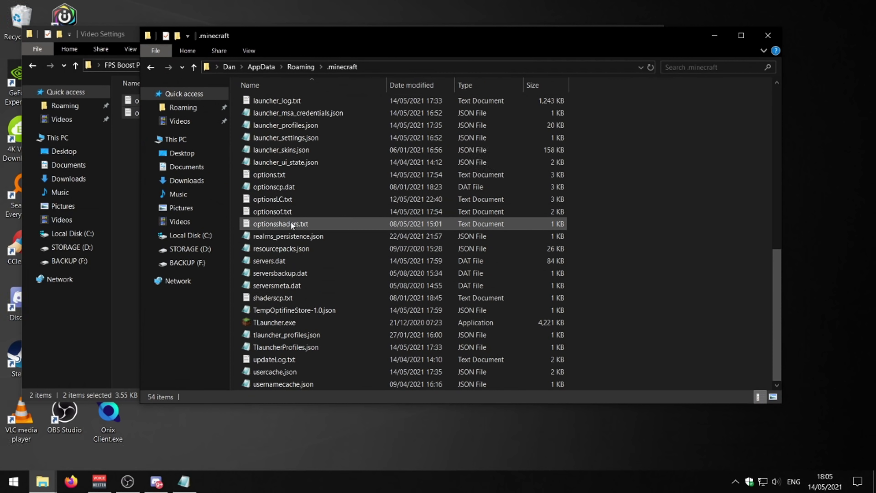
scroll(289, 280, up, 3)
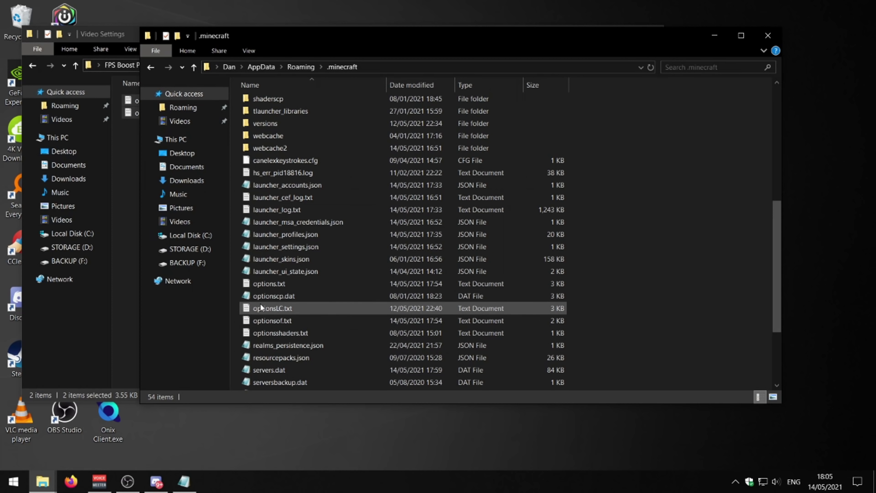
scroll(625, 280, up, 5)
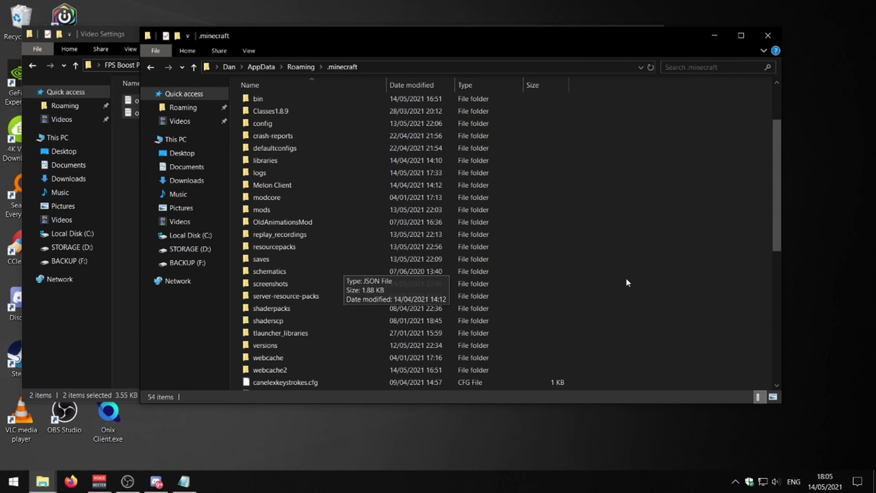
click(767, 35)
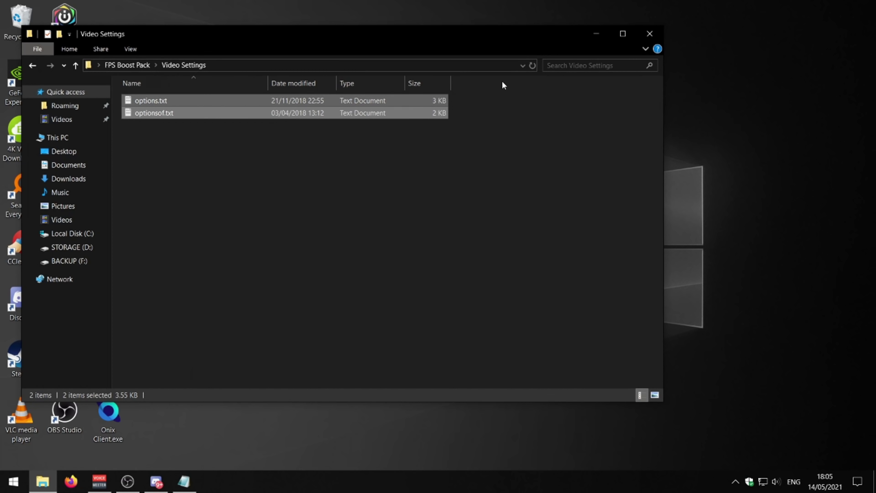
drag(372, 37, 532, 73)
click(409, 229)
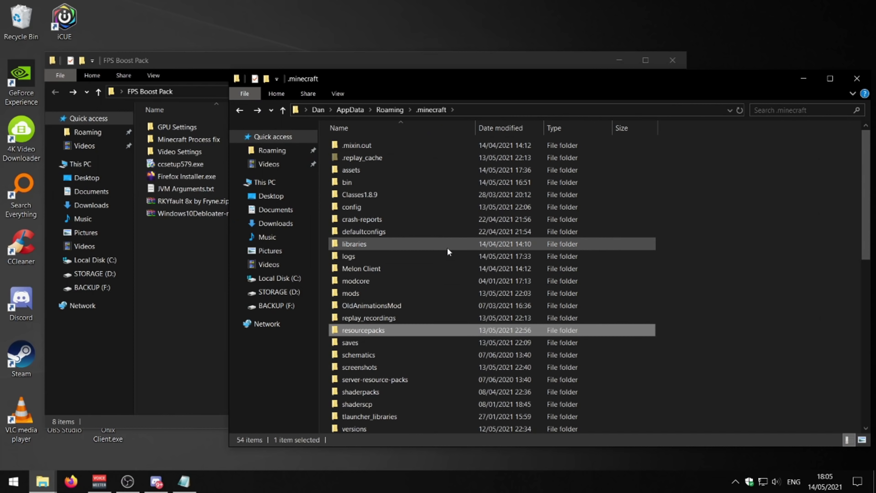
Step: Open the resourcepacks folder inside .minecraft, and point out the RKYfault 8x archive in the FPS Boost Pack folder
double_click(364, 329)
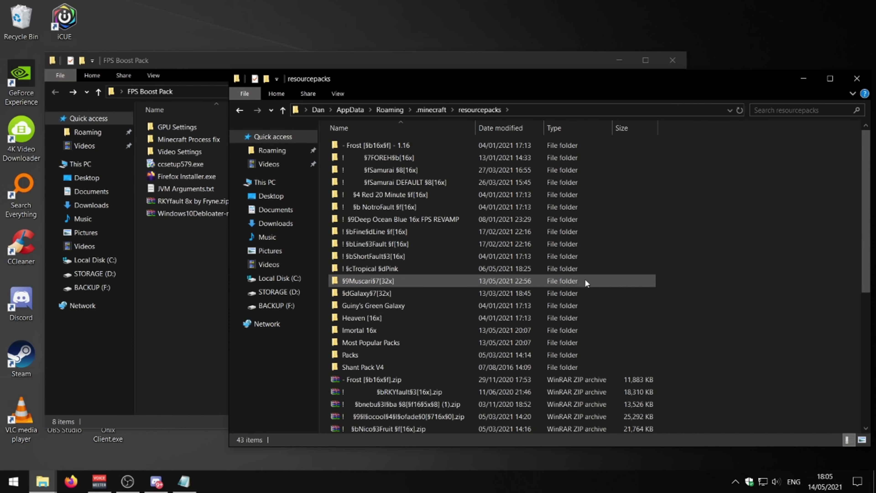
click(195, 269)
click(166, 204)
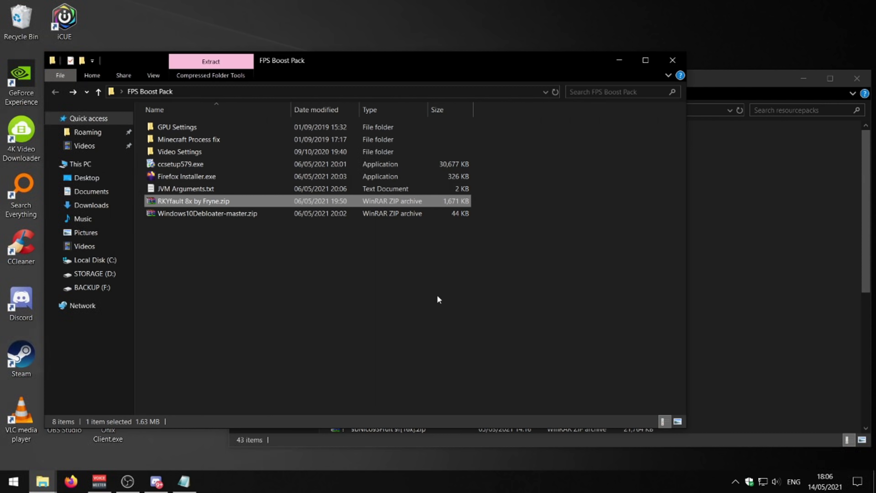
click(354, 299)
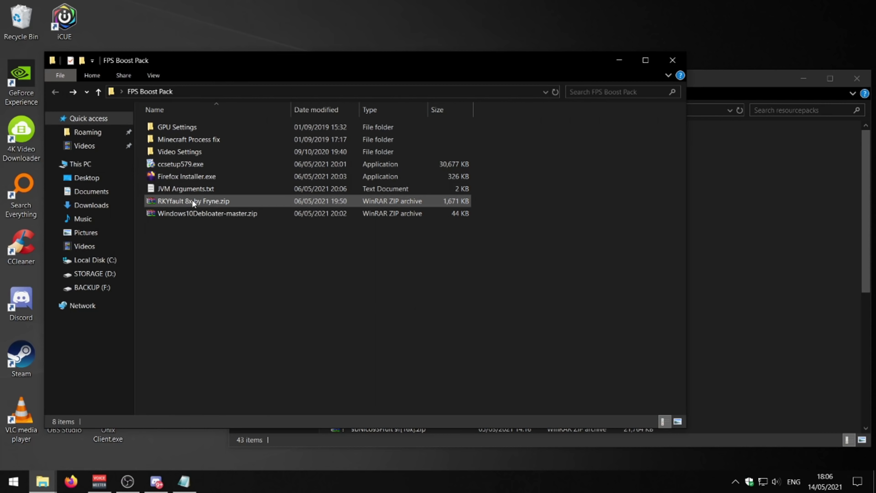
Step: Open the RKYfault 8x archive to check that it contains pack.mcmeta, and close it again
double_click(225, 203)
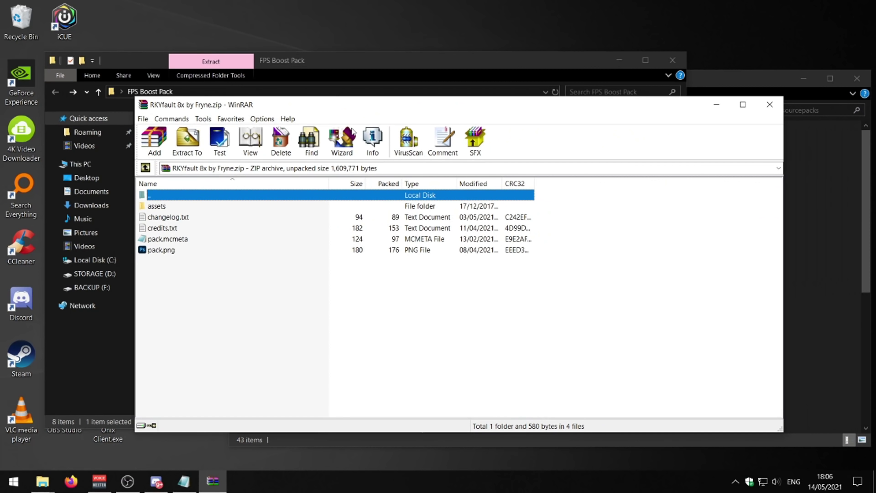
click(162, 238)
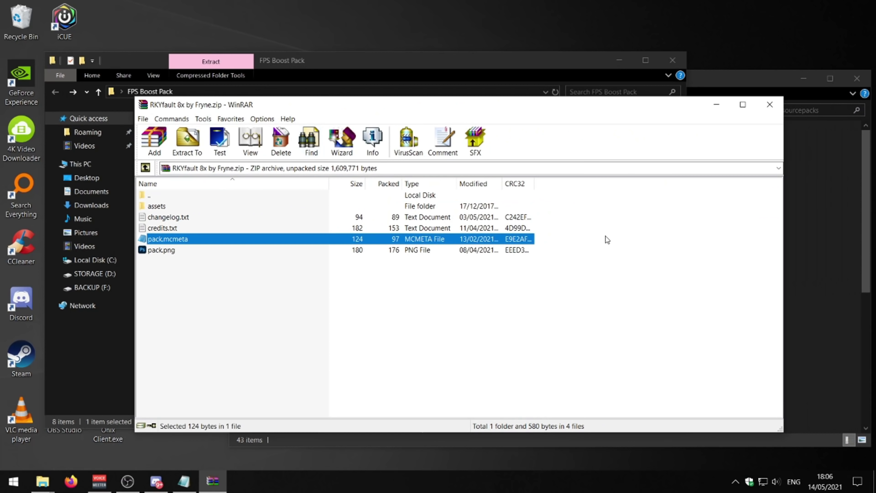
click(391, 300)
click(769, 105)
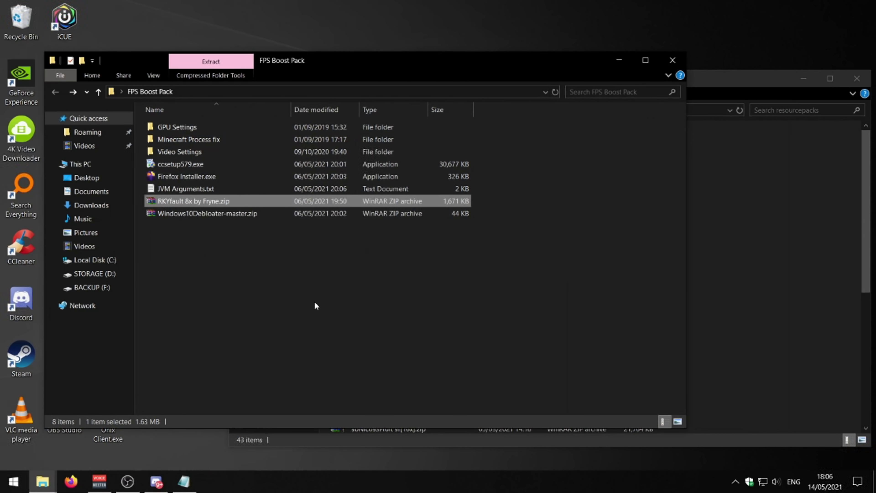
Step: Move the RKYfault 8x archive from the FPS Boost Pack folder into the .minecraft resourcepacks folder and look over the packs there
drag(515, 147, 810, 226)
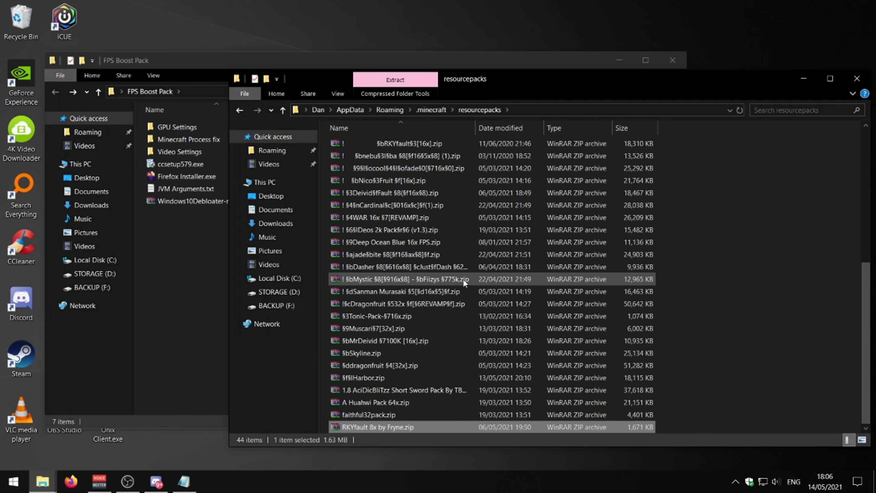
key(alt+Left)
scroll(446, 273, up, 5)
double_click(446, 261)
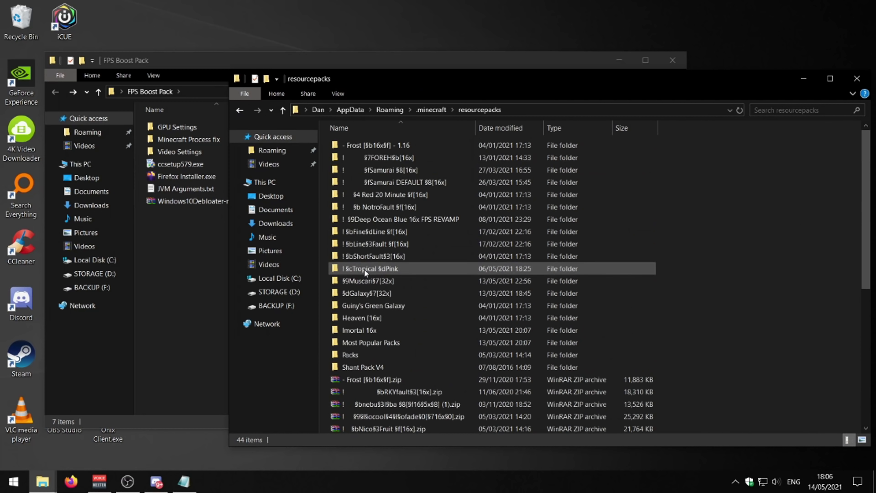
scroll(462, 327, down, 7)
key(alt+Left)
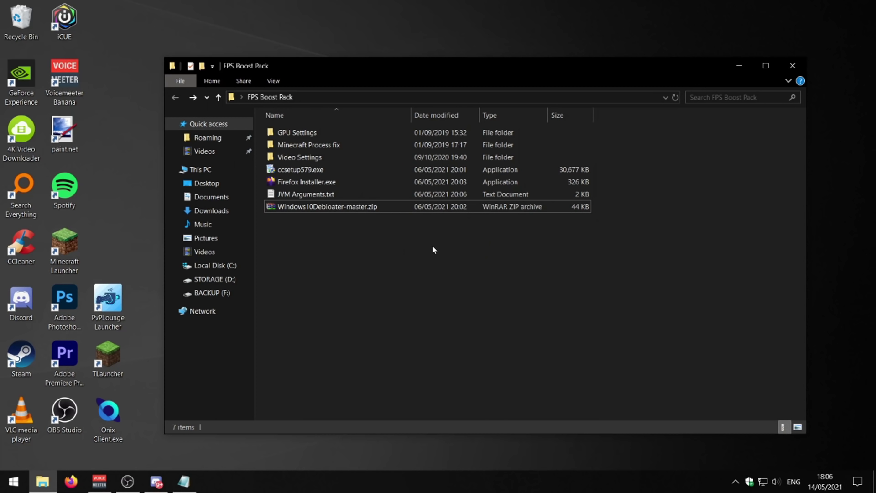
Step: Point out ccsetup579.exe in the FPS Boost Pack folder, close the folder, and open CCleaner in an enlarged window
click(335, 169)
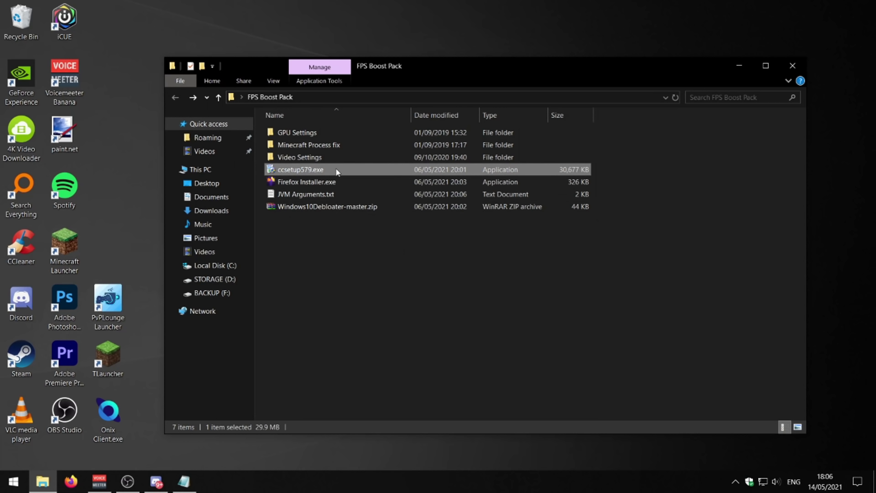
click(792, 67)
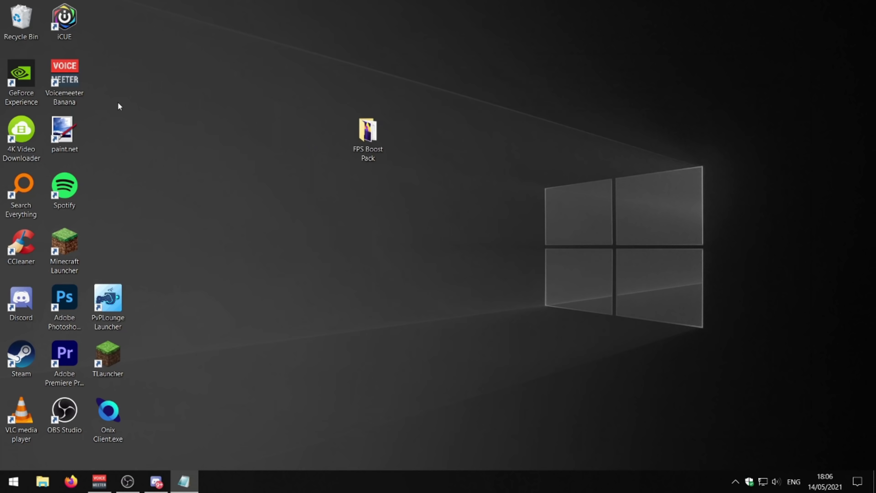
double_click(27, 245)
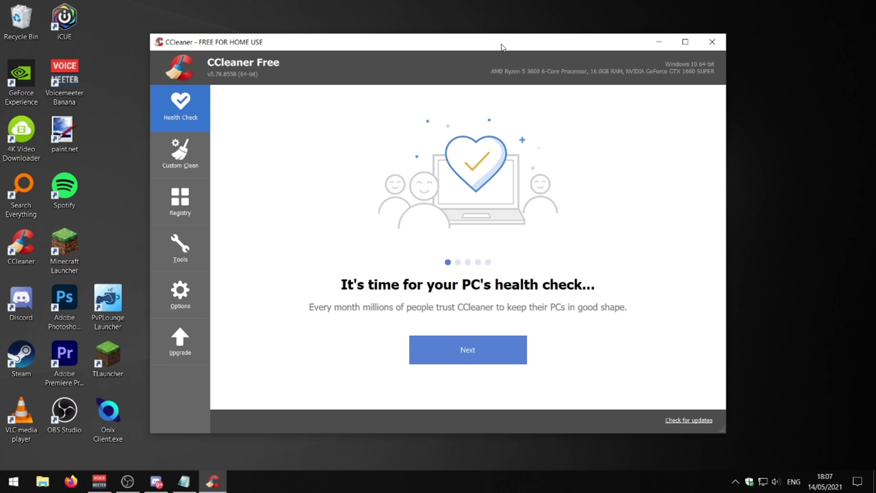
drag(501, 47, 439, 27)
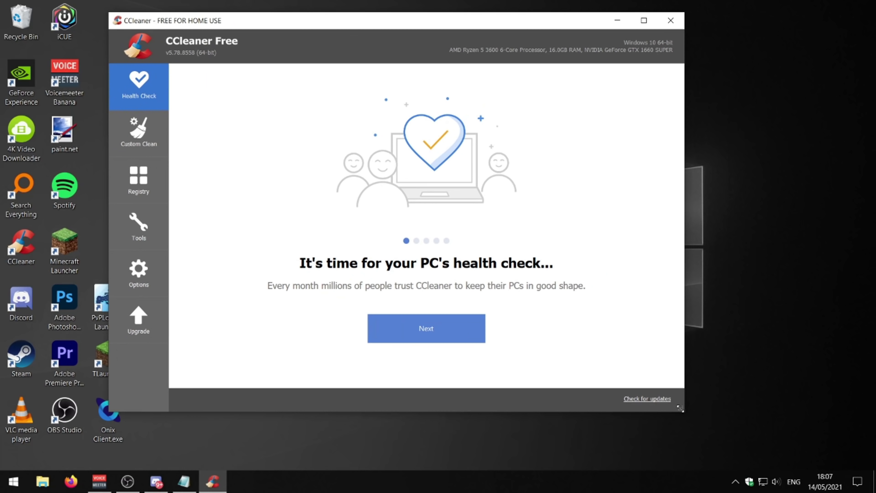
drag(679, 408, 802, 445)
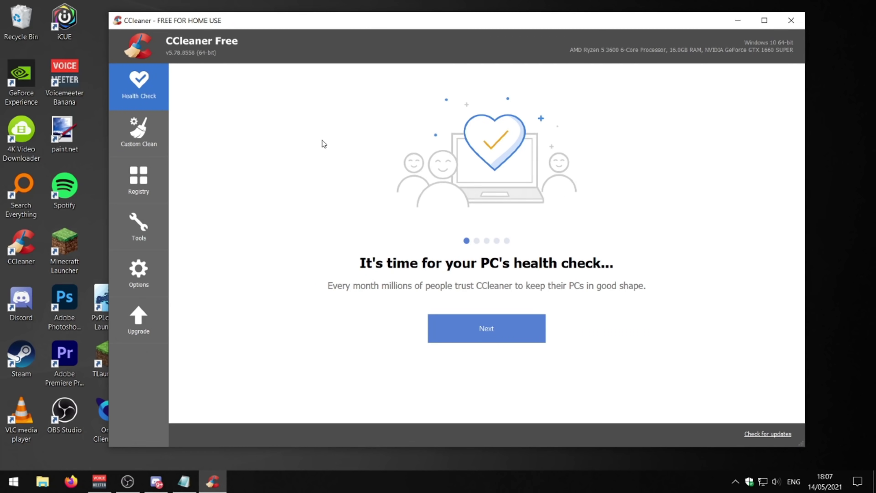
Step: Run CCleaner's Custom Clean with the preselected Windows and application items, and approve deleting the files
click(145, 138)
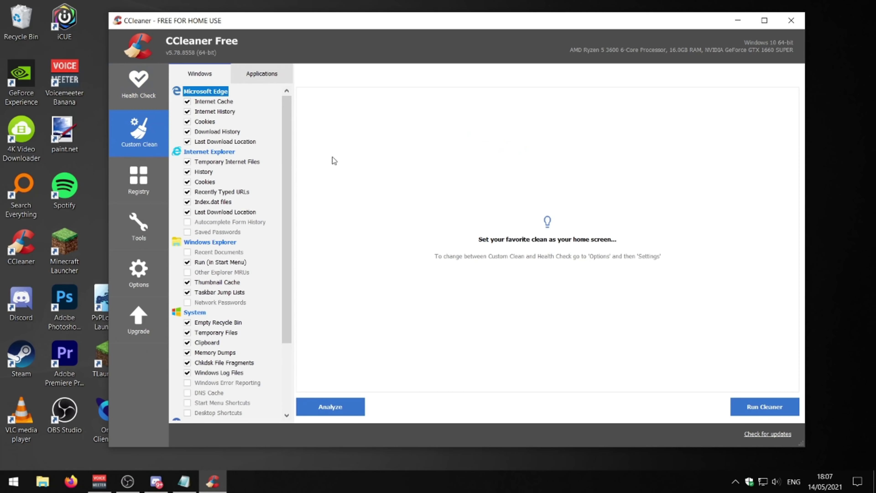
click(745, 403)
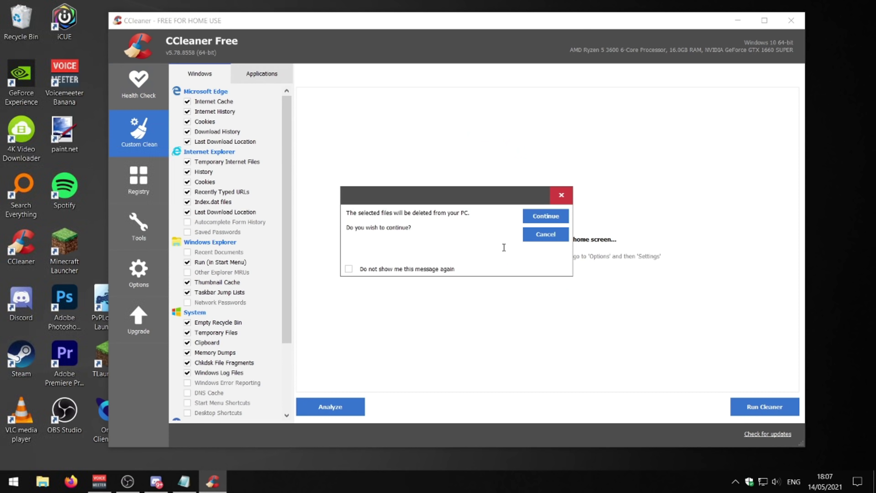
click(548, 216)
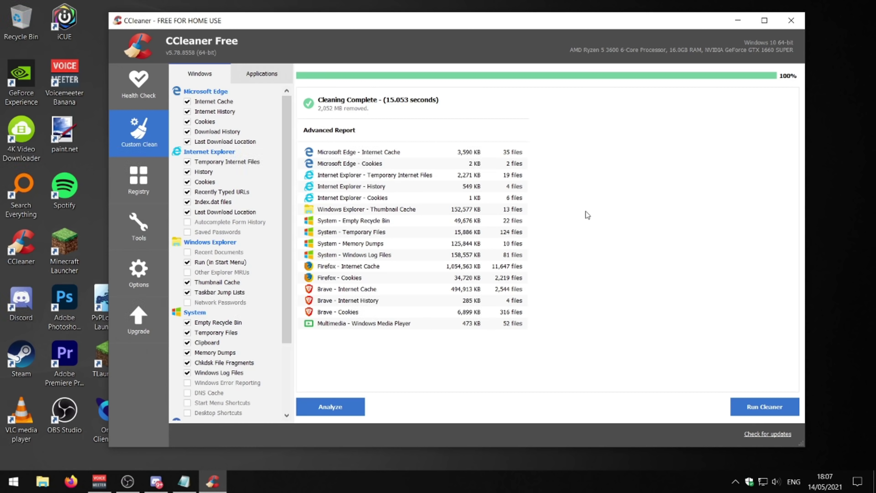
Step: Look through CCleaner's list of installed programs for unneeded software that could be uninstalled
click(132, 238)
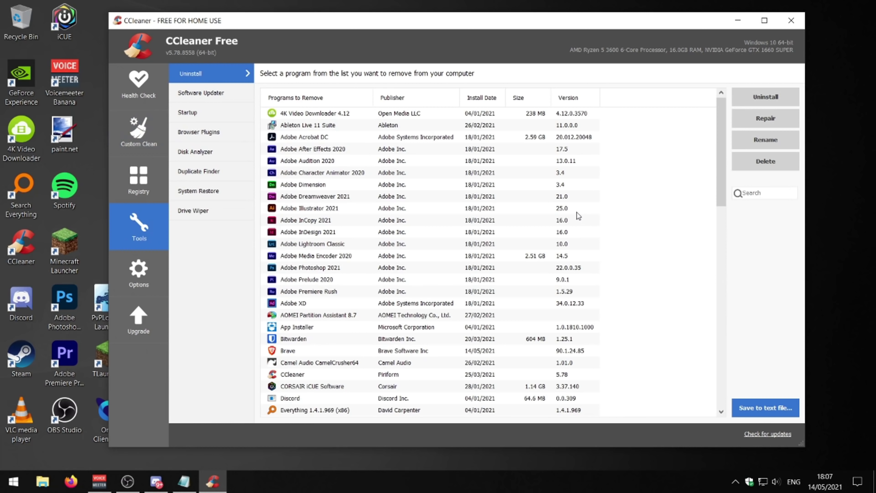
scroll(437, 247, down, 3)
scroll(436, 247, down, 13)
scroll(435, 248, up, 15)
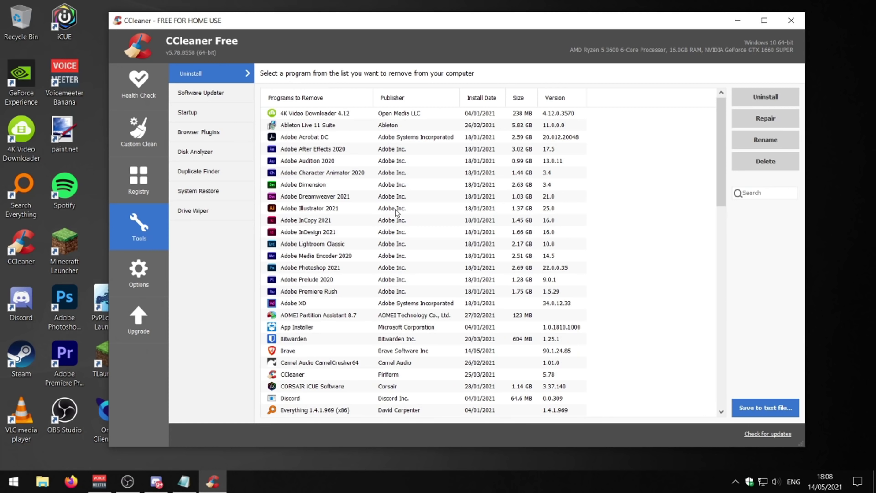
scroll(396, 211, down, 6)
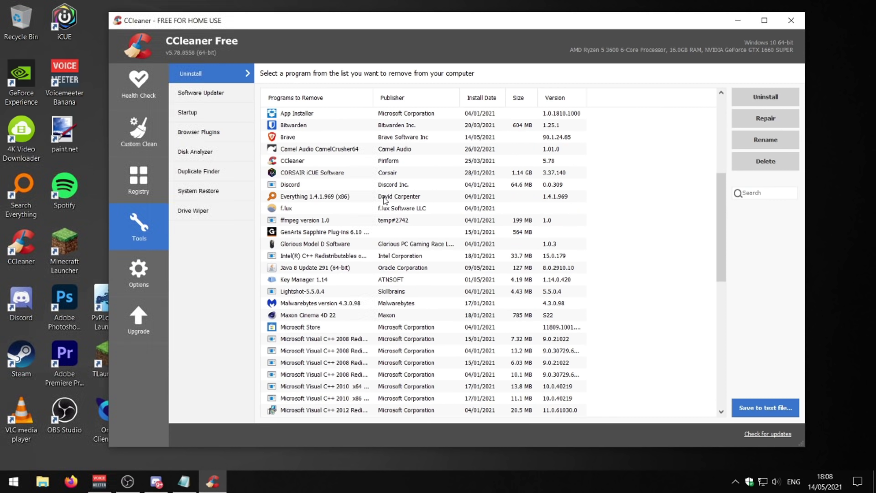
scroll(400, 202, down, 8)
scroll(403, 202, down, 2)
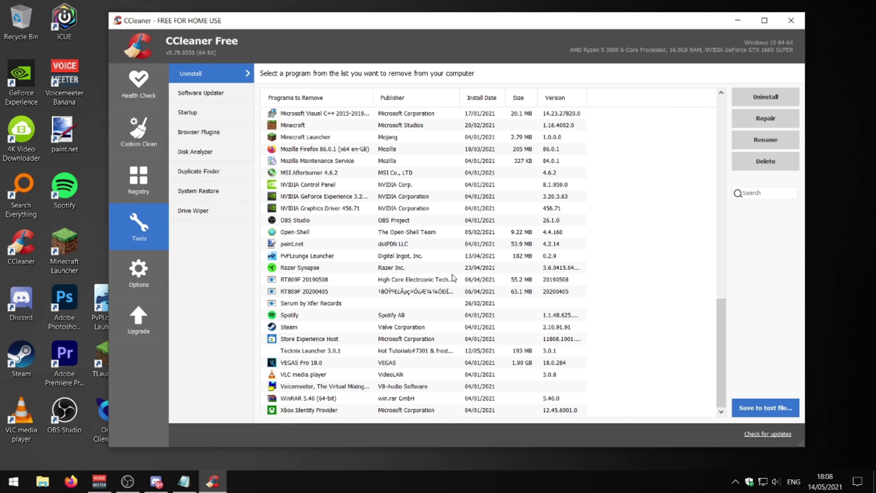
click(356, 291)
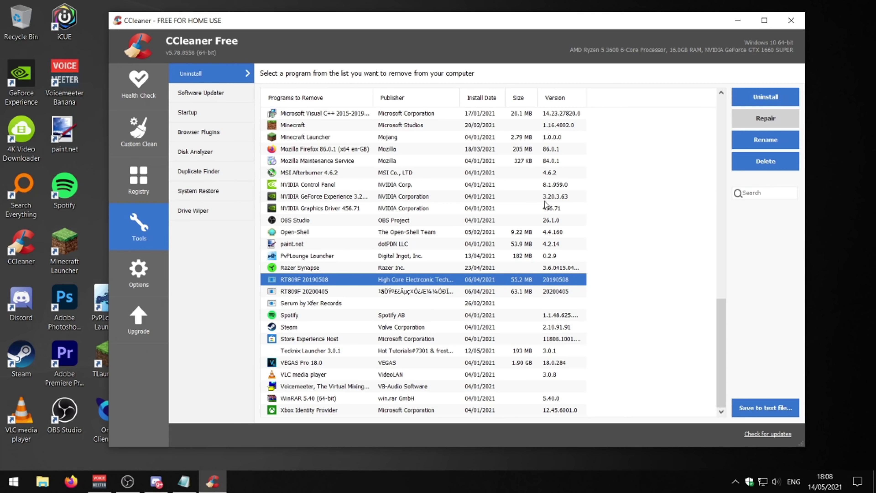
scroll(489, 242, up, 8)
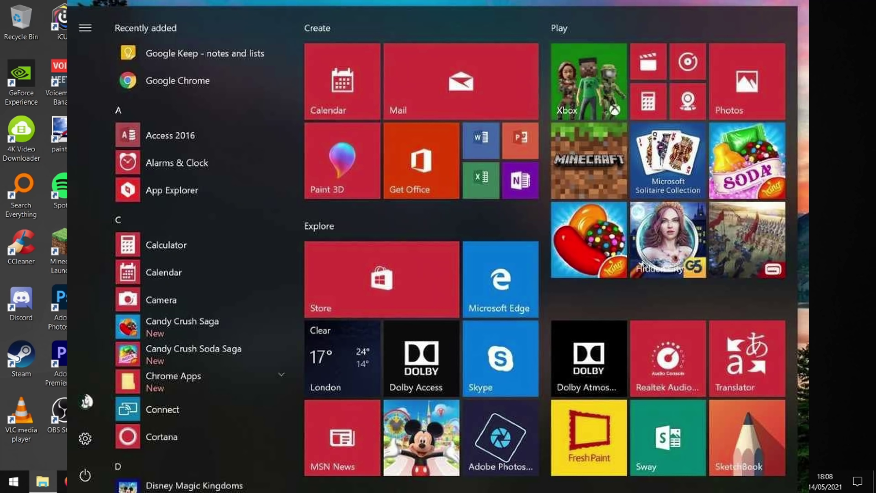
key(Escape)
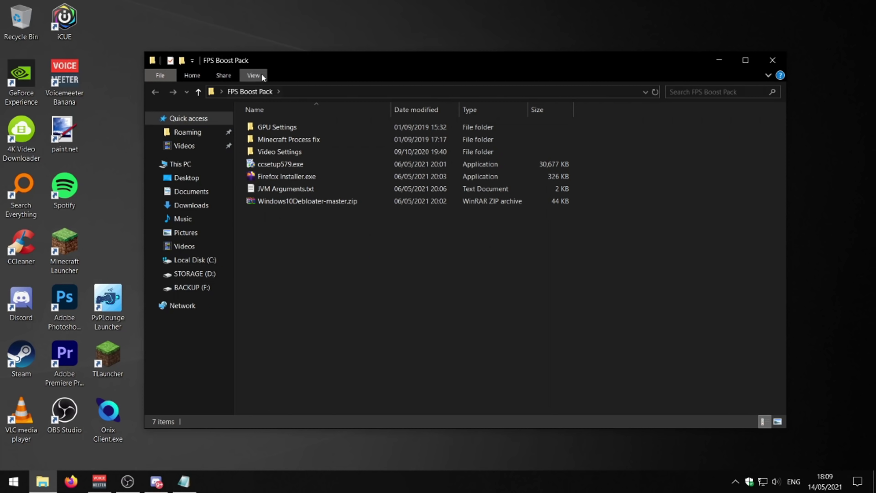
Step: Extract Windows10Debloater-master.zip into its own subfolder inside the FPS Boost Pack folder
drag(384, 66, 496, 69)
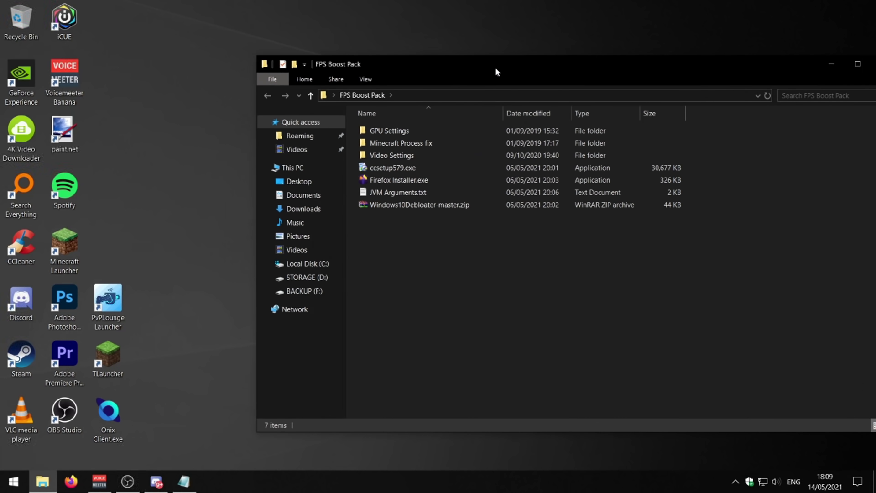
click(410, 206)
right_click(406, 207)
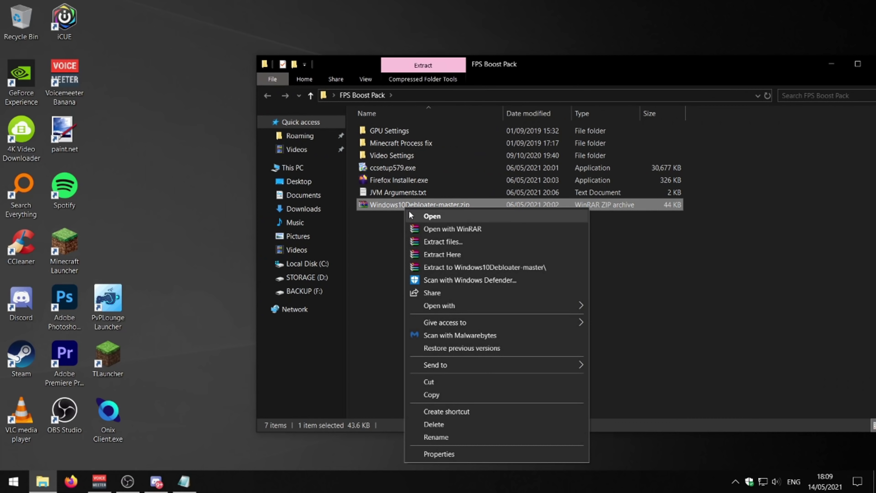
click(486, 267)
click(429, 230)
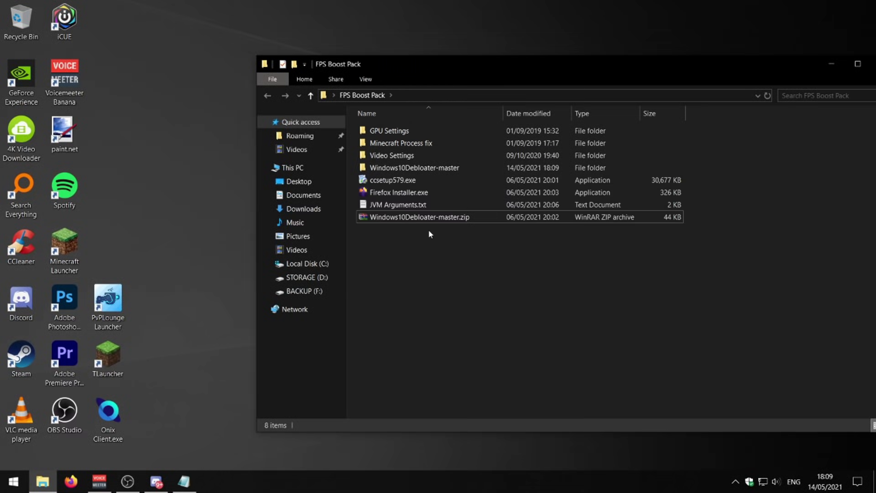
Step: Run the Windows10DebloaterGUI.ps1 script with PowerShell from the inner Windows10Debloater-master folder
double_click(411, 166)
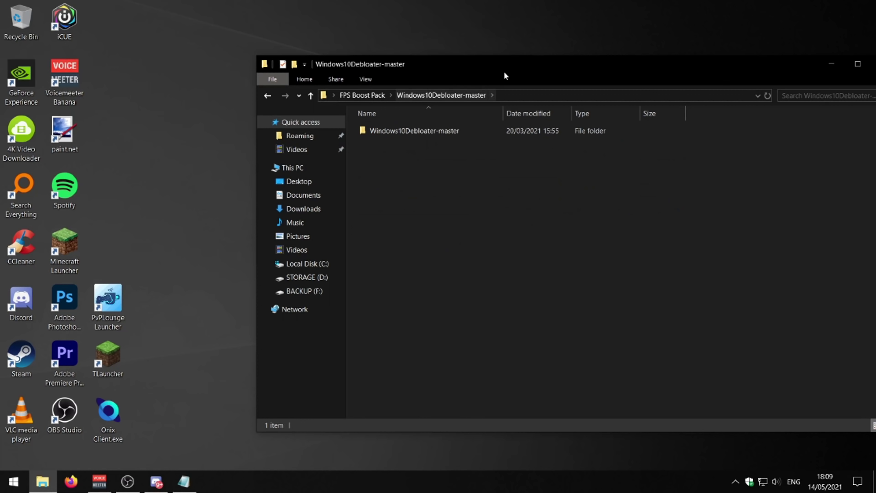
drag(504, 72, 409, 59)
double_click(332, 119)
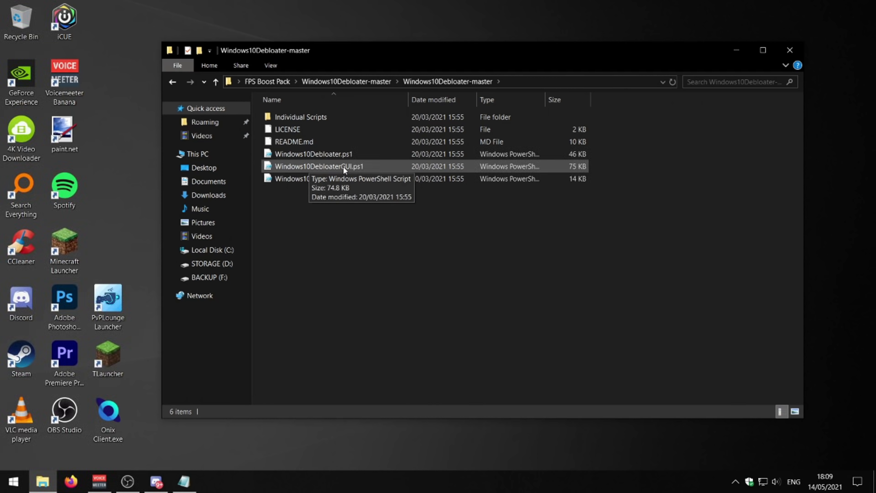
double_click(316, 168)
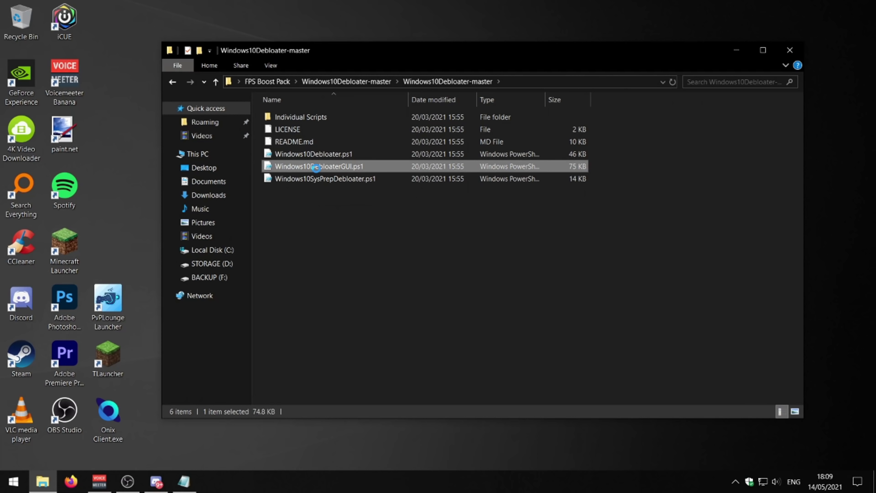
right_click(316, 168)
click(380, 192)
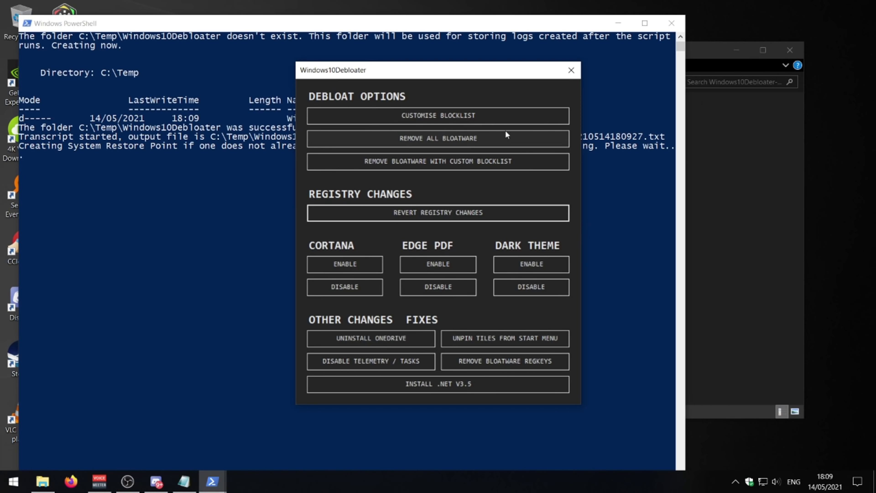
Step: Minimise the PowerShell window, examine the Windows10Debloater options for removing bloatware, and close the tool without applying any
drag(193, 28, 216, 74)
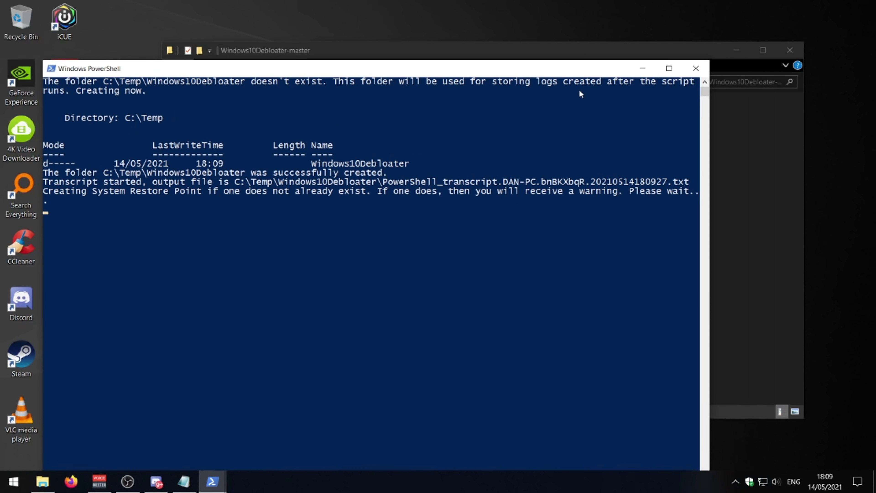
click(641, 68)
drag(473, 71, 411, 72)
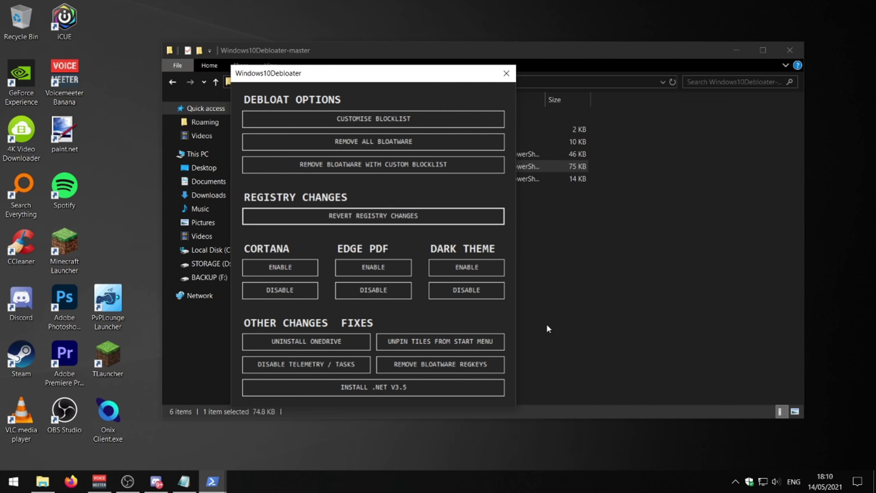
mouse_move(356, 73)
mouse_down()
mouse_move(390, 76)
mouse_move(350, 64)
mouse_up()
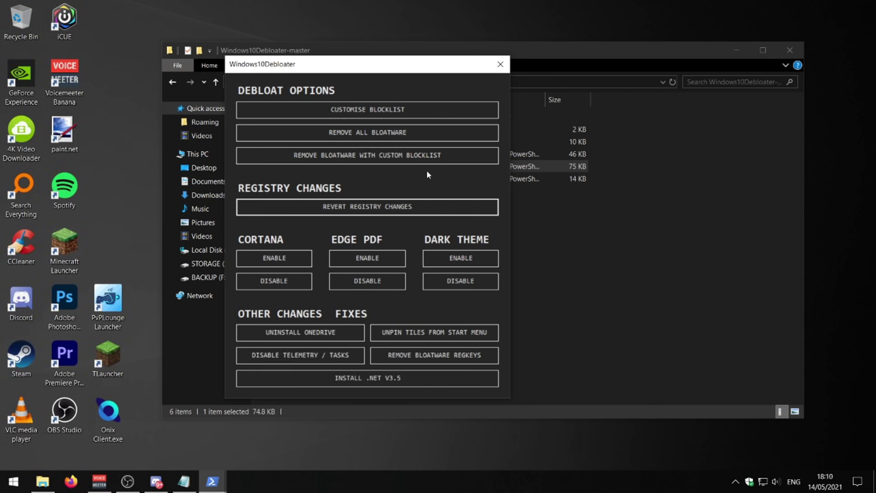
click(500, 63)
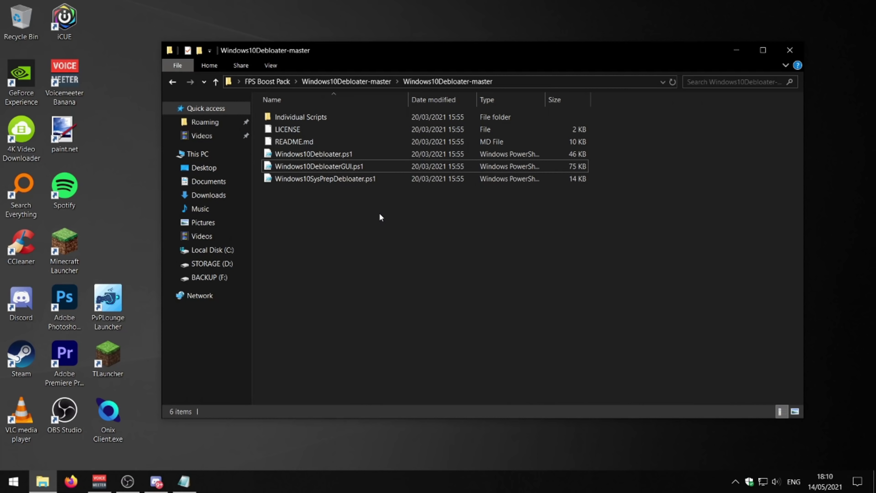
Step: Open the system properties of This PC to check the installed Windows edition
right_click(199, 155)
click(255, 305)
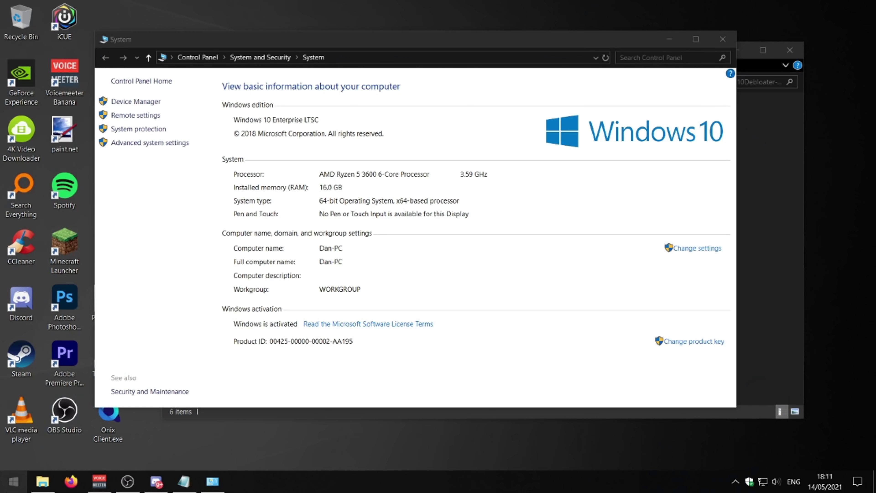
Step: Look through the Start menu's full app list to check for preinstalled bloatware
click(13, 481)
scroll(110, 232, down, 15)
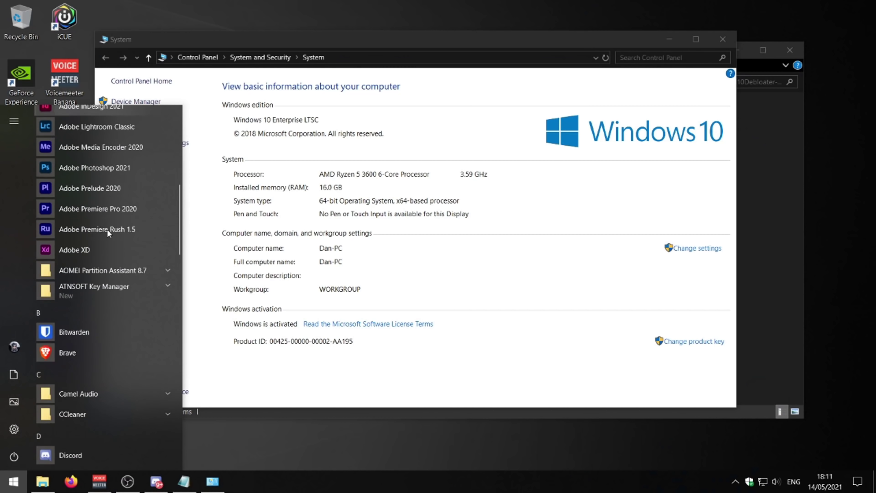
scroll(121, 306, down, 5)
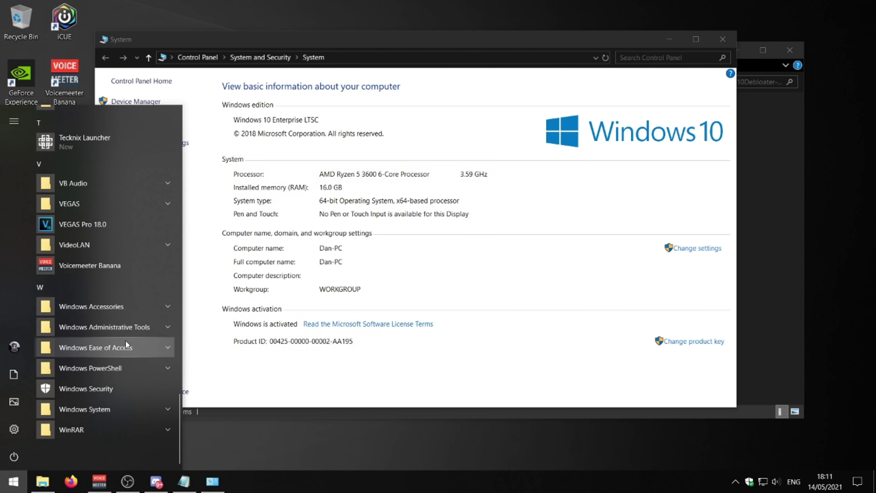
scroll(114, 335, up, 12)
scroll(107, 328, down, 5)
scroll(101, 327, up, 20)
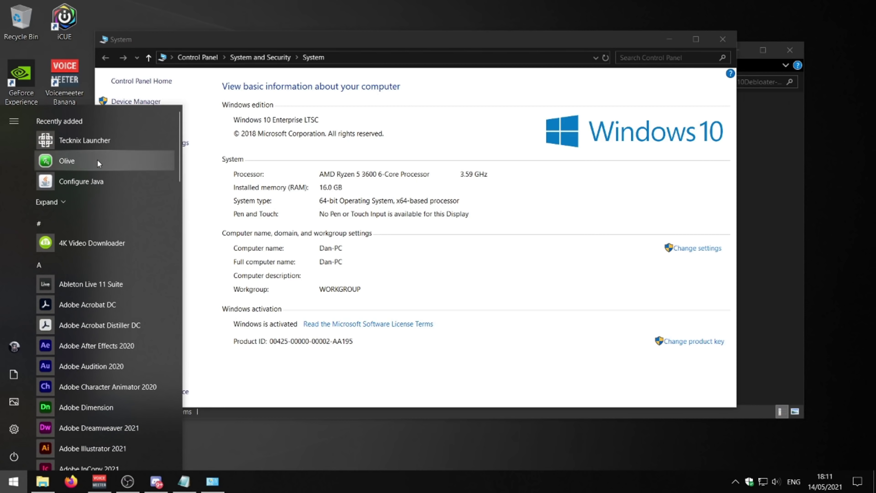
scroll(100, 200, down, 6)
scroll(103, 207, down, 4)
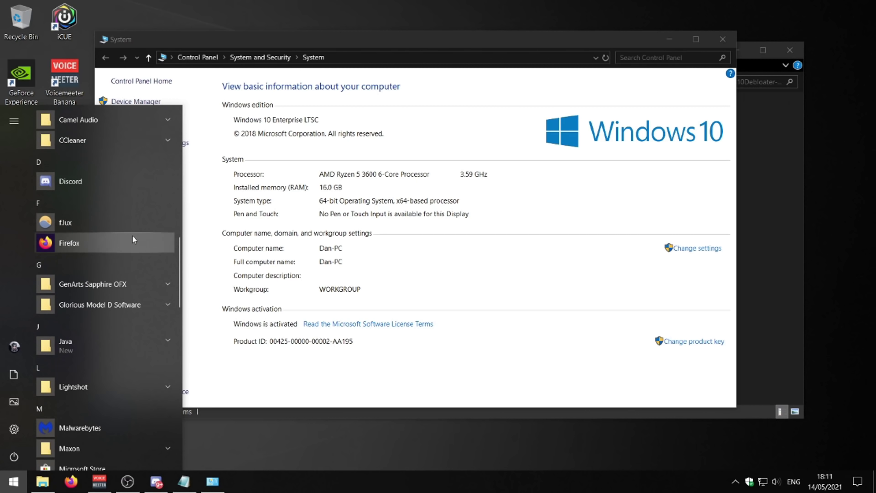
scroll(124, 243, down, 3)
scroll(107, 251, down, 3)
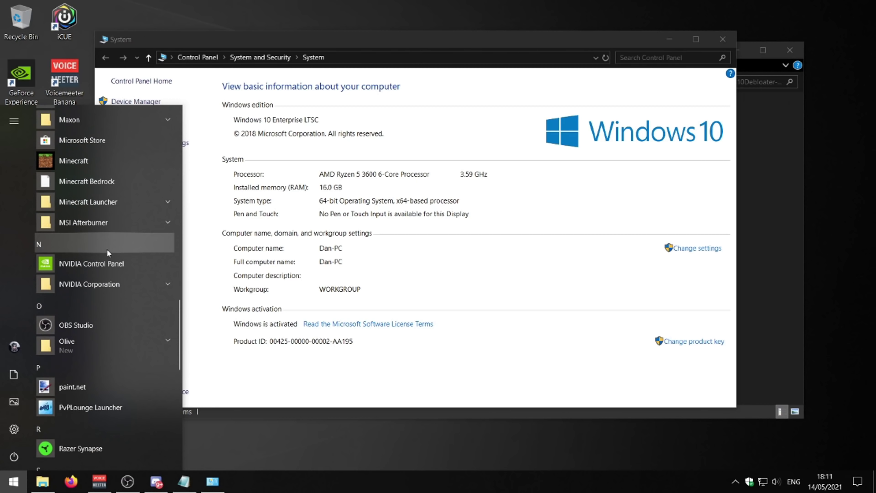
Step: Look through the end of the Start menu's app list and inspect the contents of the Windows Accessories folder
scroll(99, 230, down, 7)
scroll(99, 230, down, 4)
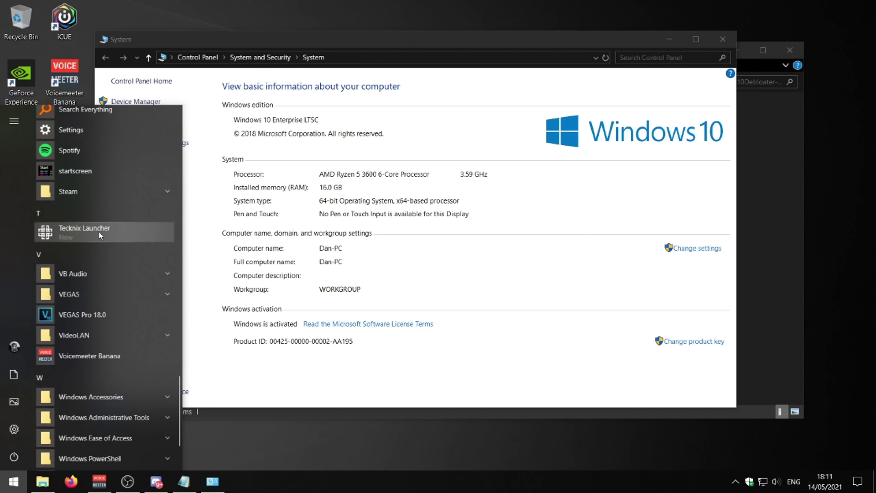
click(130, 306)
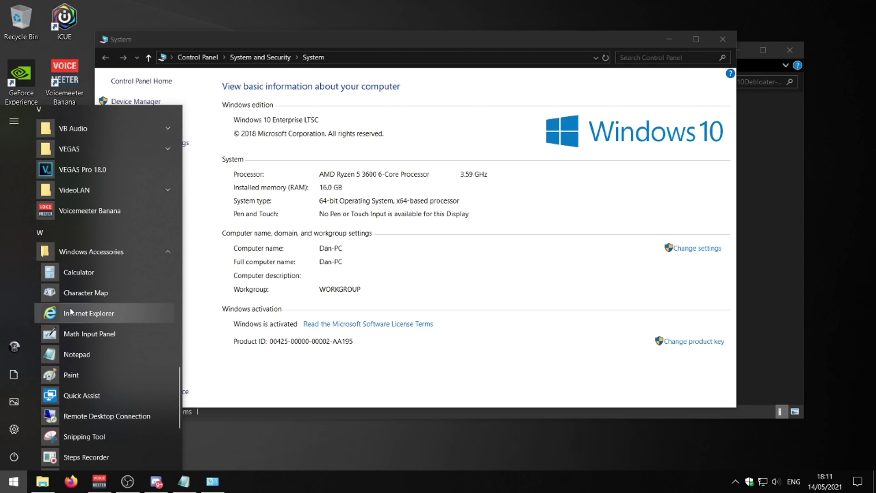
scroll(81, 303, down, 3)
scroll(87, 310, up, 3)
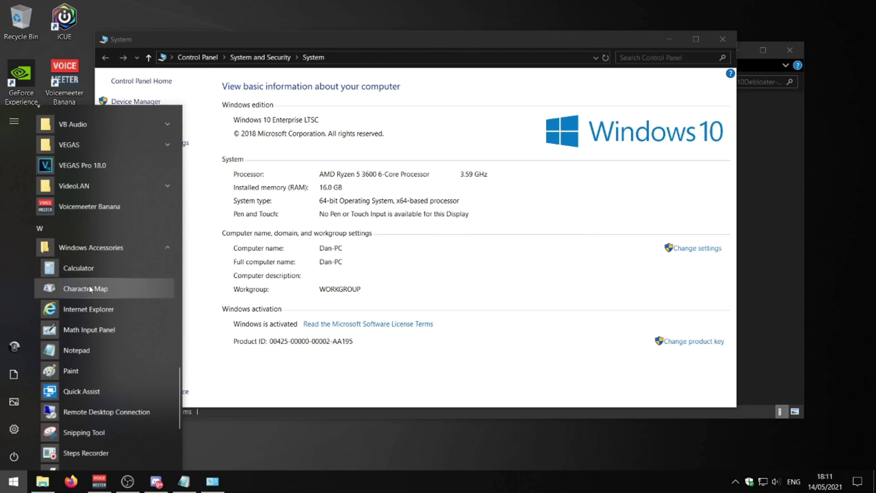
click(96, 253)
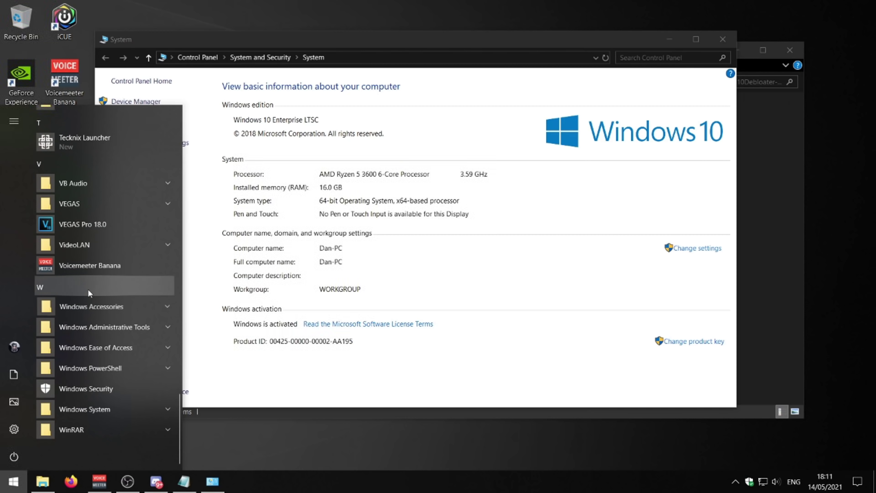
Step: Inspect the Start menu's Windows Administrative Tools, Windows PowerShell and Windows System folders, and close the System window
click(109, 328)
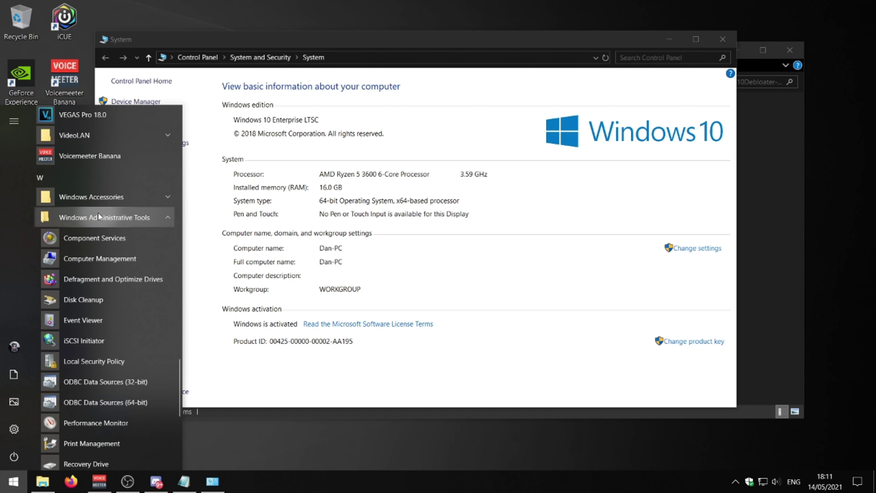
click(98, 215)
click(106, 371)
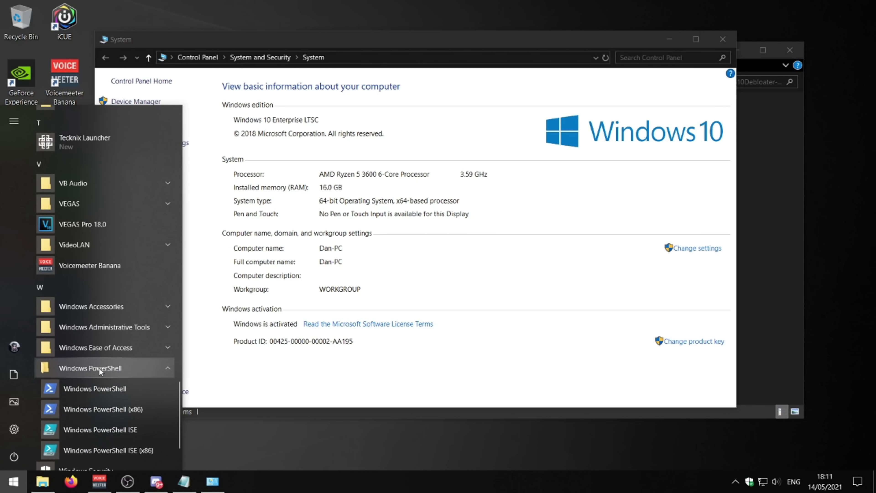
click(99, 369)
click(108, 407)
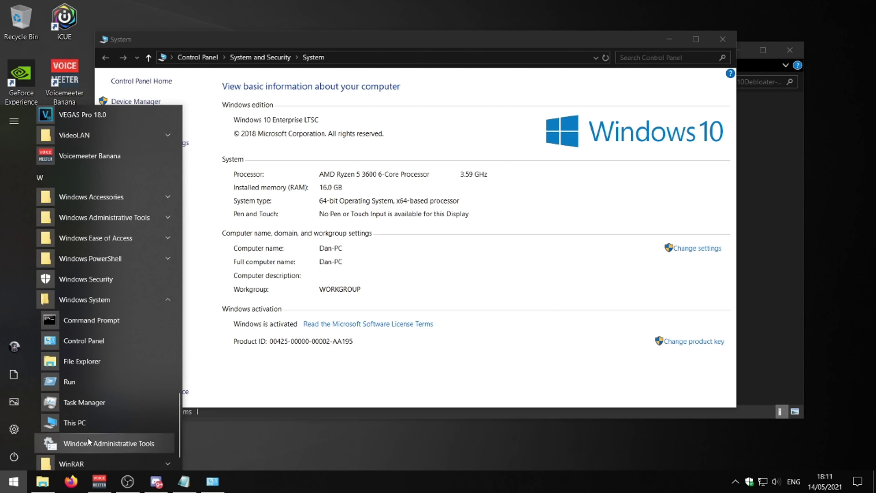
scroll(87, 438, down, 1)
click(103, 267)
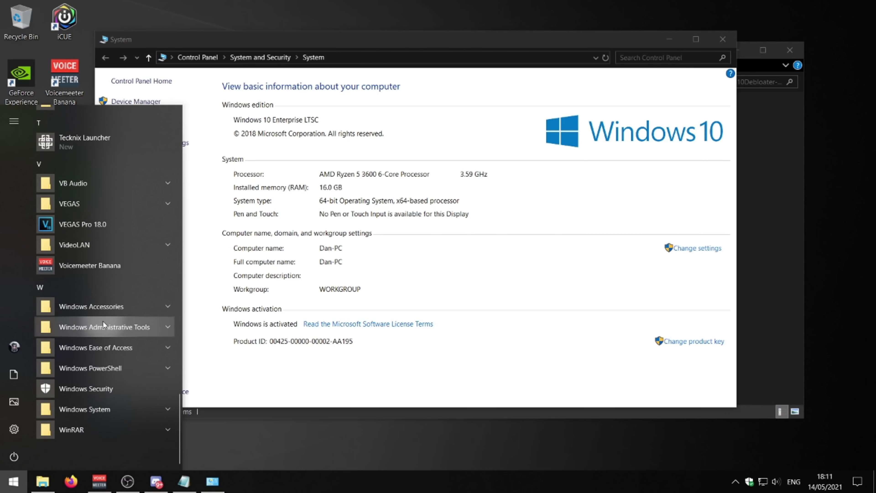
click(474, 248)
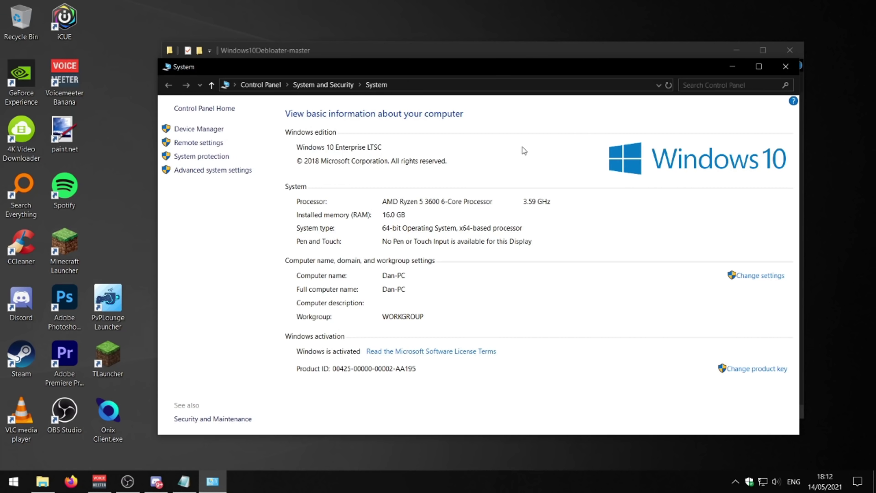
click(785, 66)
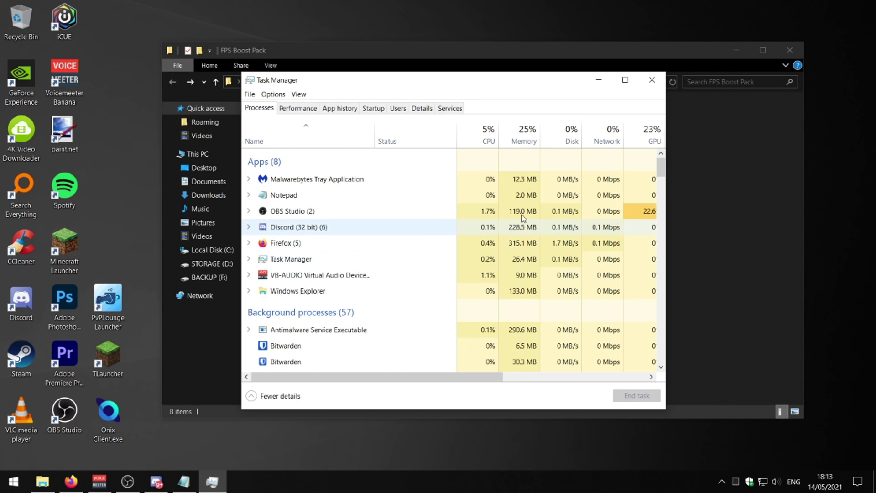
Step: Close Task Manager, and switch to Firefox to view its new tab page before minimising it
click(652, 80)
click(71, 480)
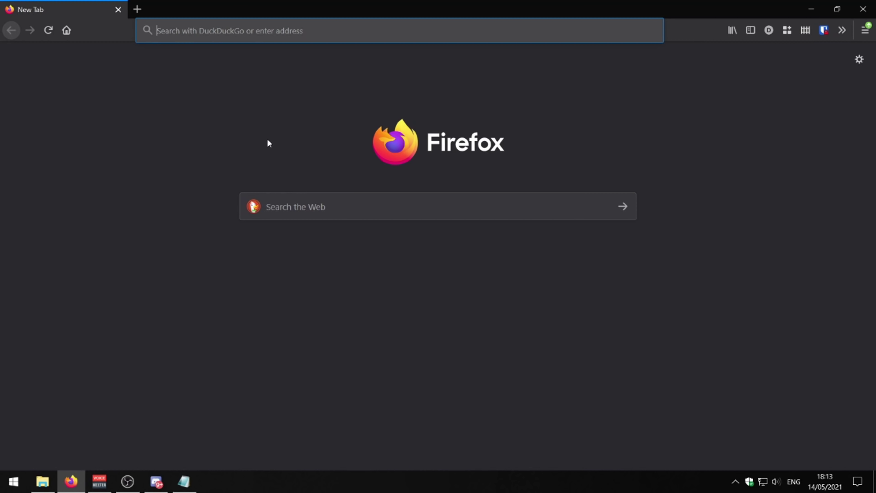
click(810, 9)
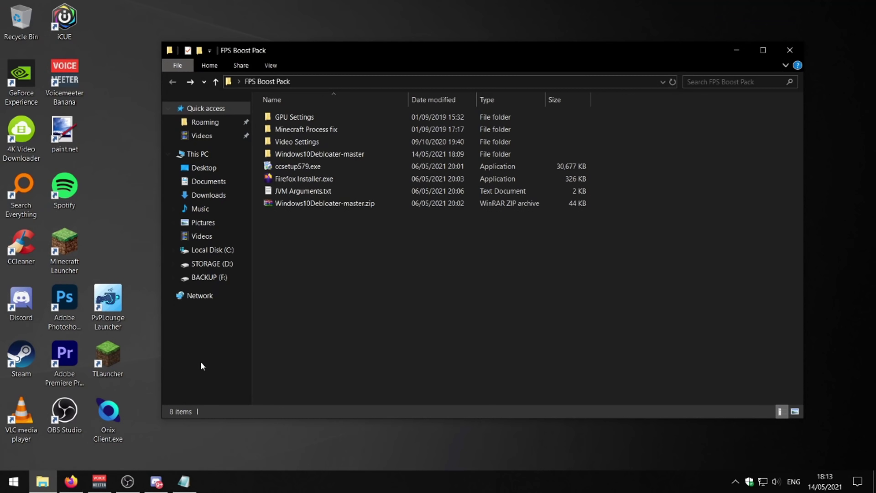
click(74, 483)
Step: Launch the Minecraft Launcher, open the Notro Client installation for editing, and expand its additional options to reach the JVM arguments
click(66, 242)
double_click(67, 242)
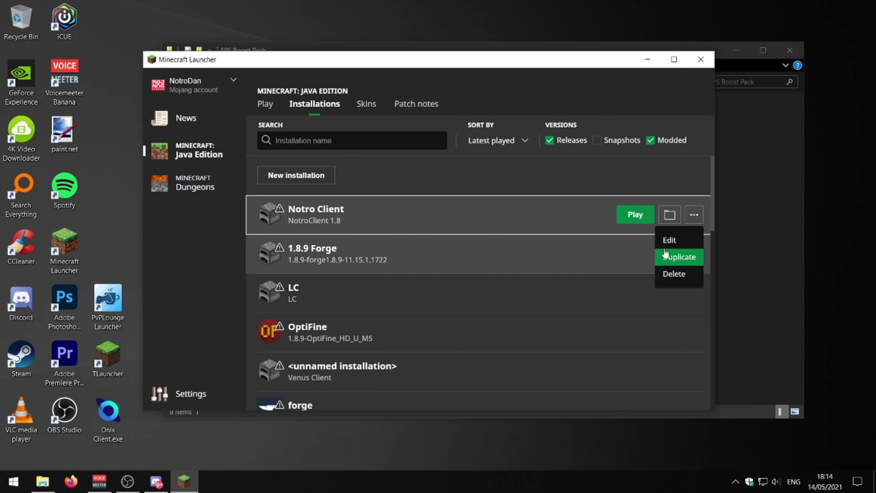
click(677, 242)
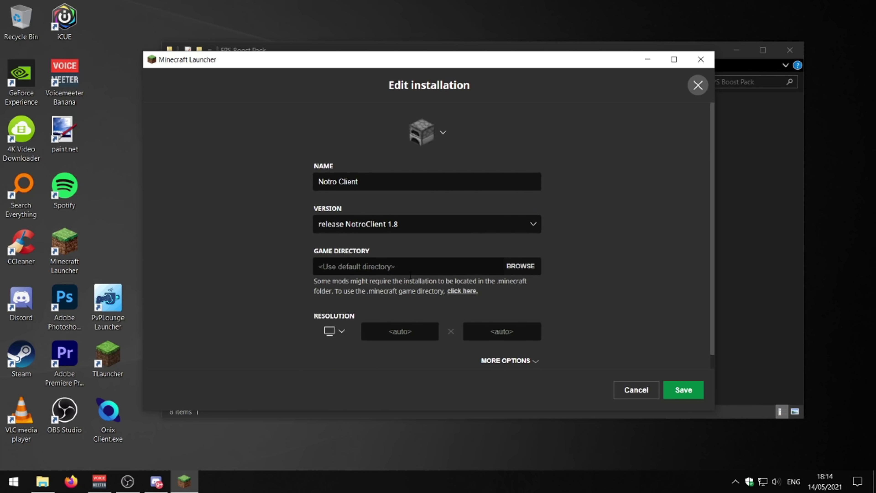
click(496, 345)
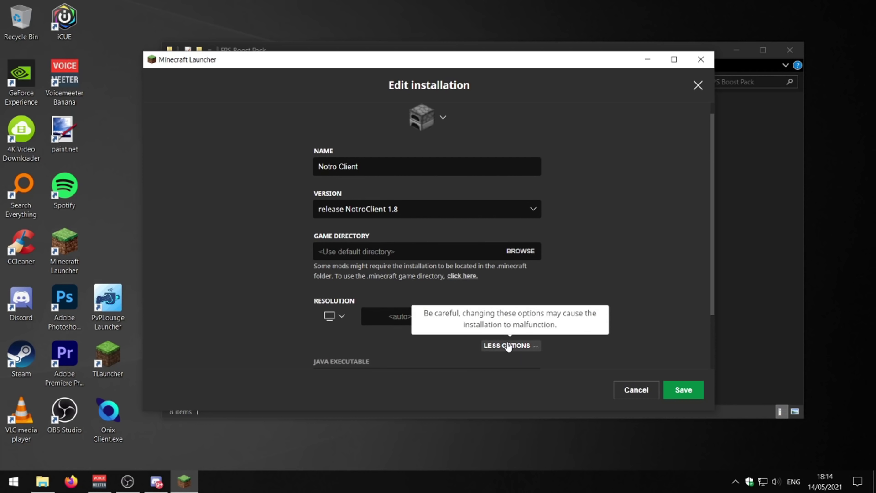
scroll(510, 341, down, 3)
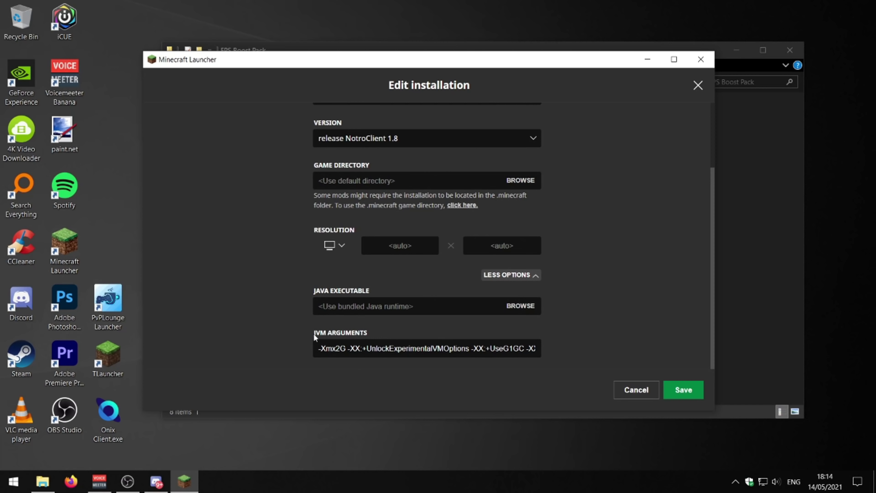
Step: Open JVM Arguments.txt from the FPS Boost Pack folder and copy the full argument line for more than 3GB of RAM
click(747, 208)
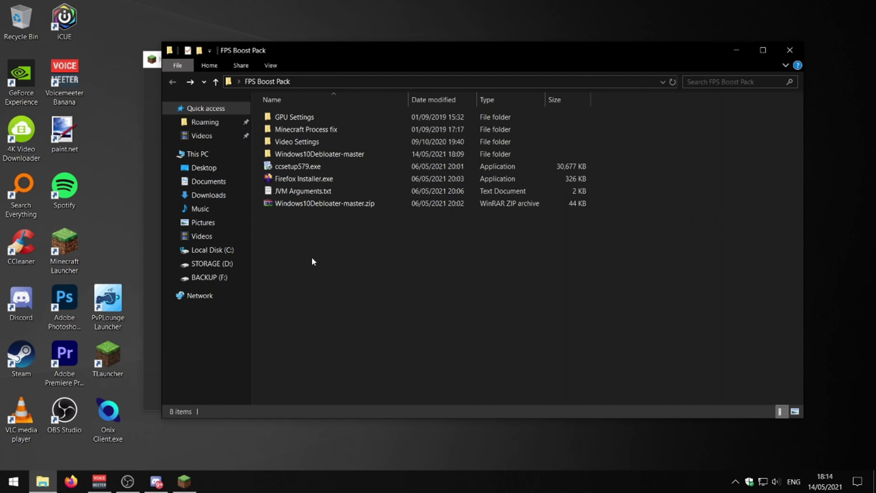
click(297, 192)
double_click(298, 192)
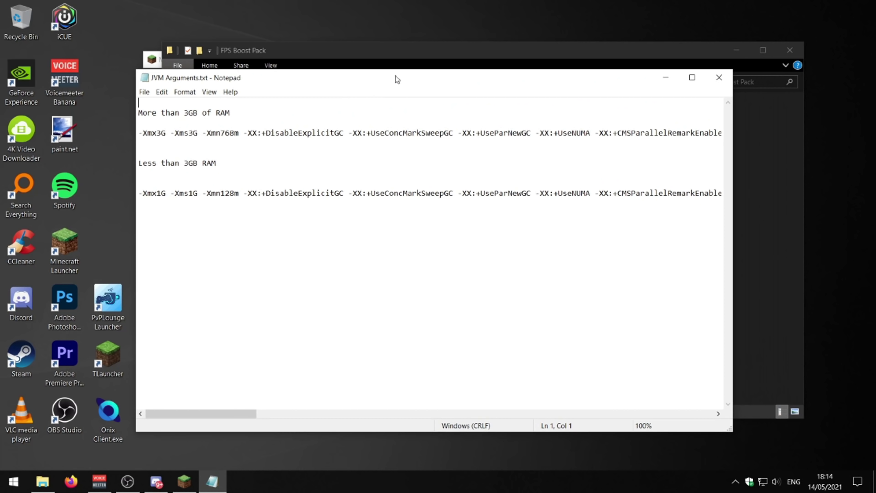
drag(397, 79, 455, 111)
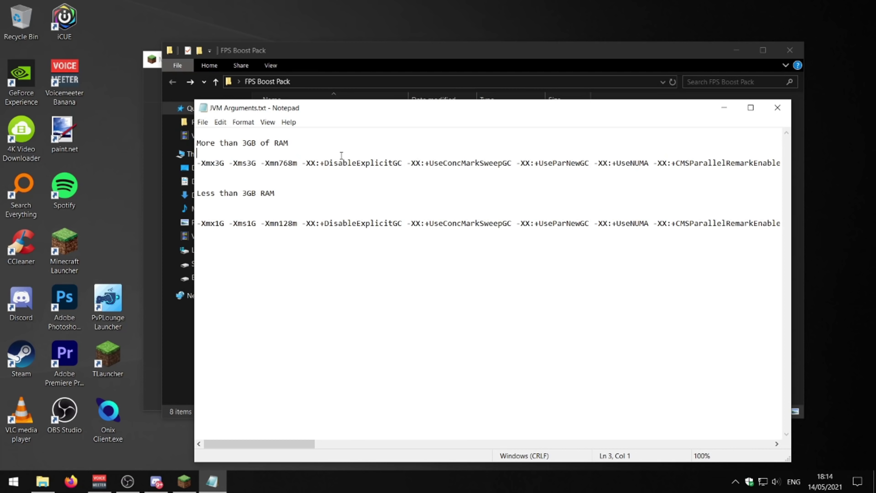
click(342, 161)
key(Home)
key(shift+End)
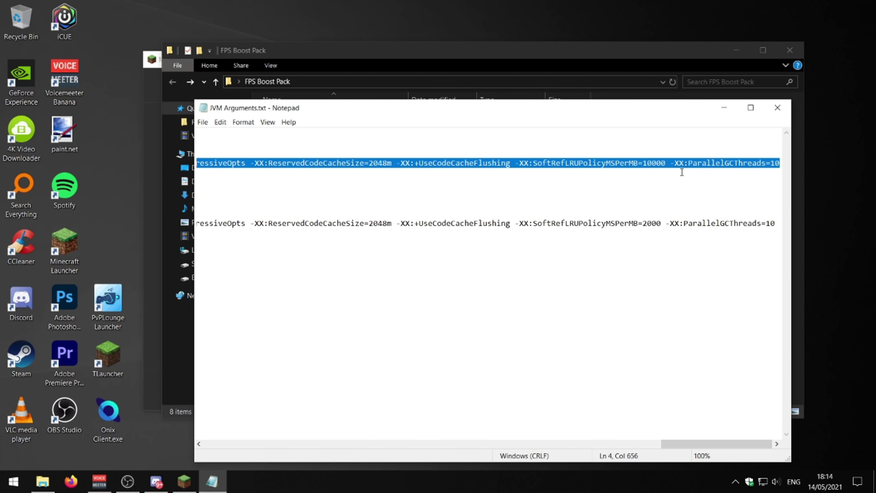
drag(710, 443, 255, 443)
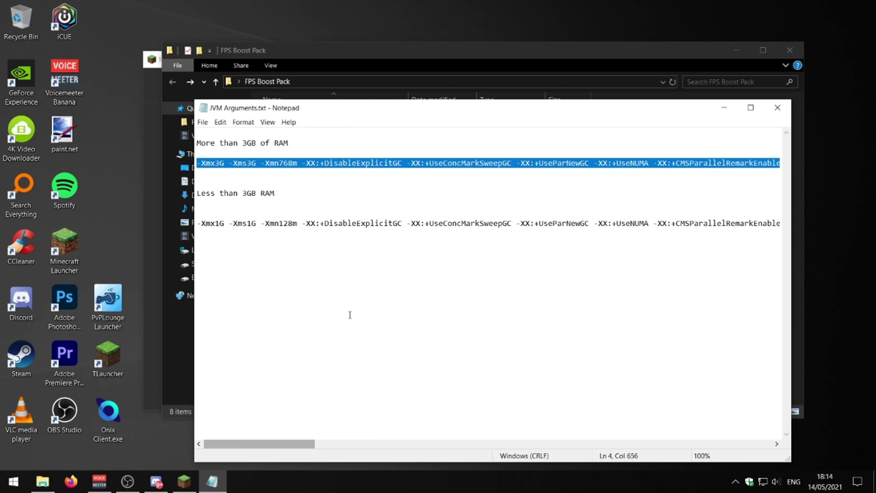
Step: Replace the Notro Client installation's JVM arguments in the Minecraft Launcher with the copied line for more than 3GB of RAM
click(184, 481)
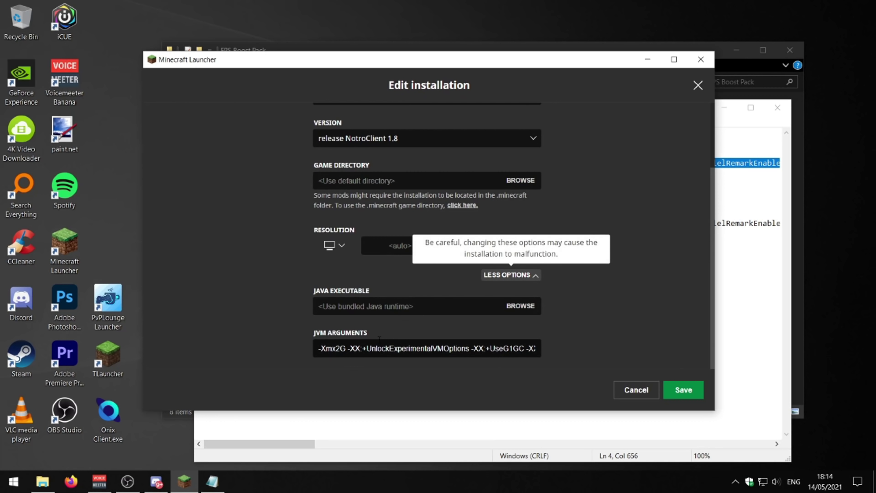
key(Tab)
key(Tab)
key(Tab)
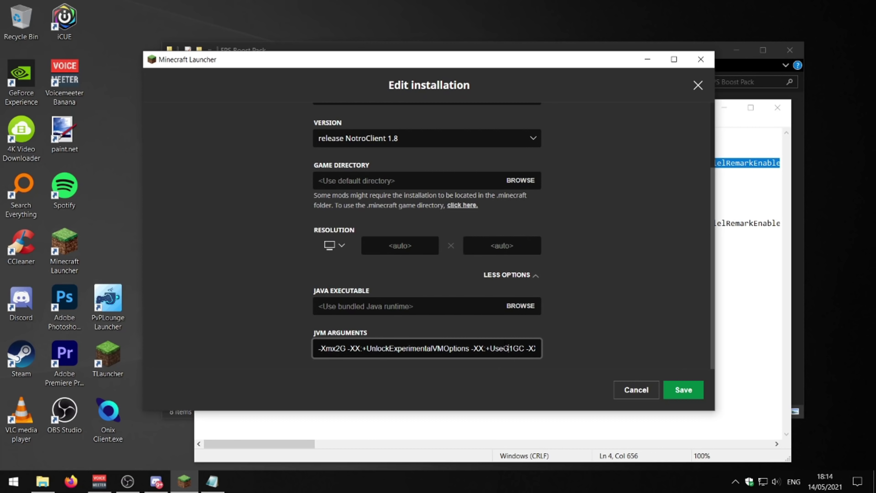
key(ctrl+a)
key(ctrl+v)
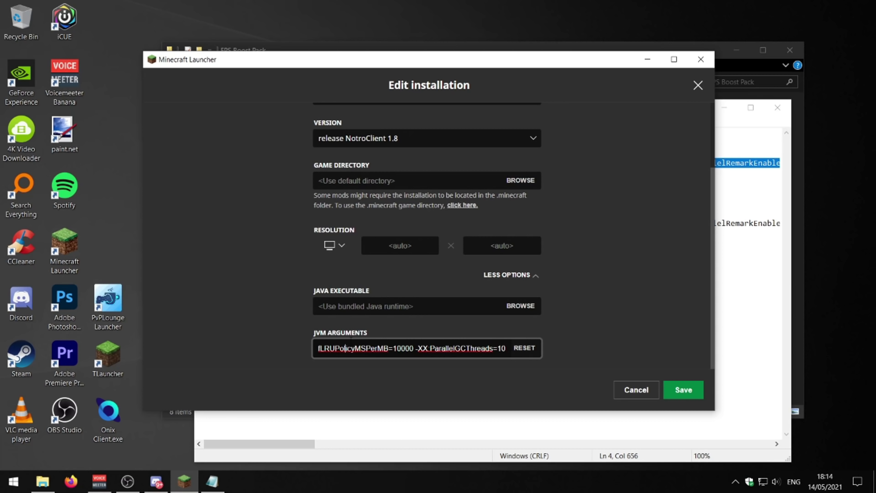
key(Left)
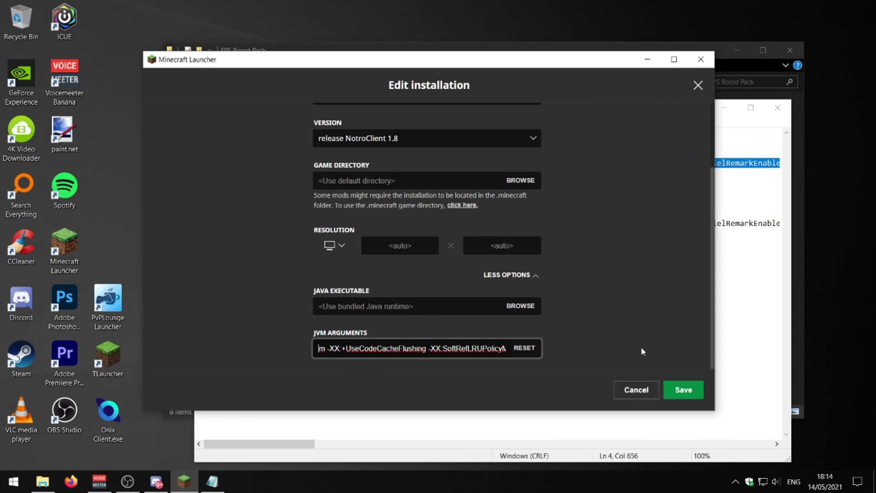
Step: Check the computer's installed RAM in the system properties of This PC, and close the System window
click(756, 268)
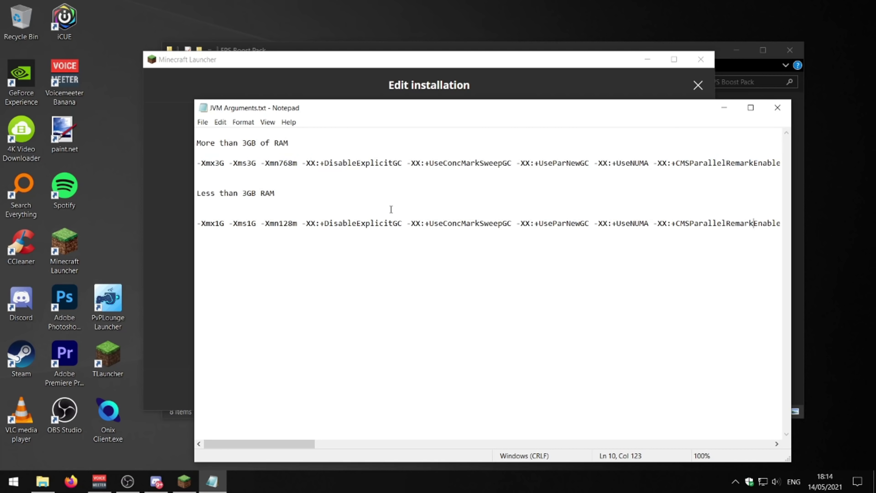
click(42, 481)
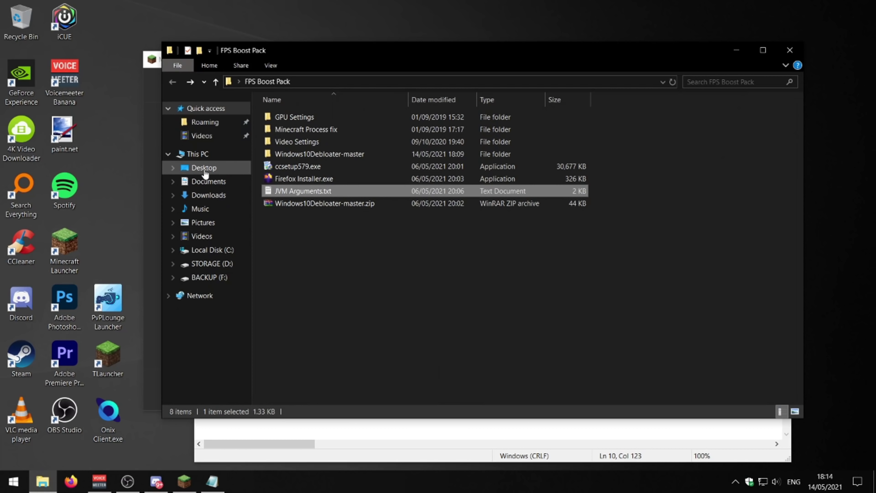
right_click(201, 153)
click(247, 305)
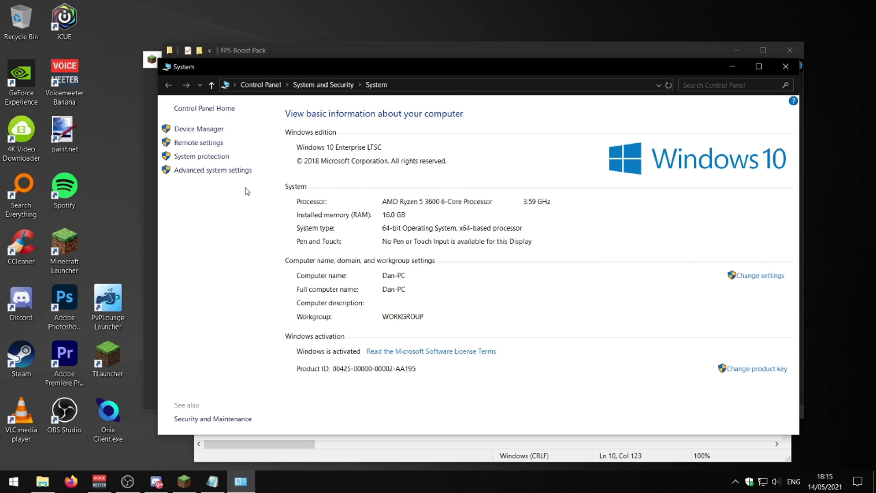
click(787, 67)
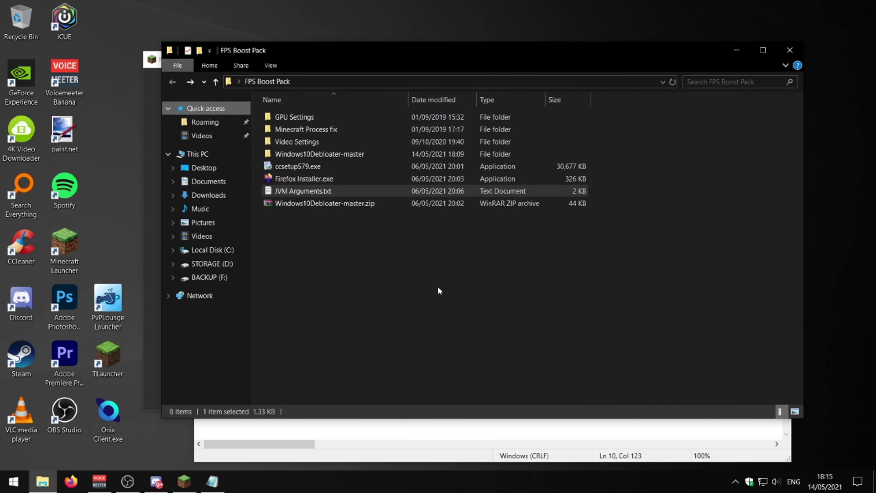
Step: Compare the argument lines for more than and less than 3GB of RAM in JVM Arguments.txt, and close the file
click(333, 435)
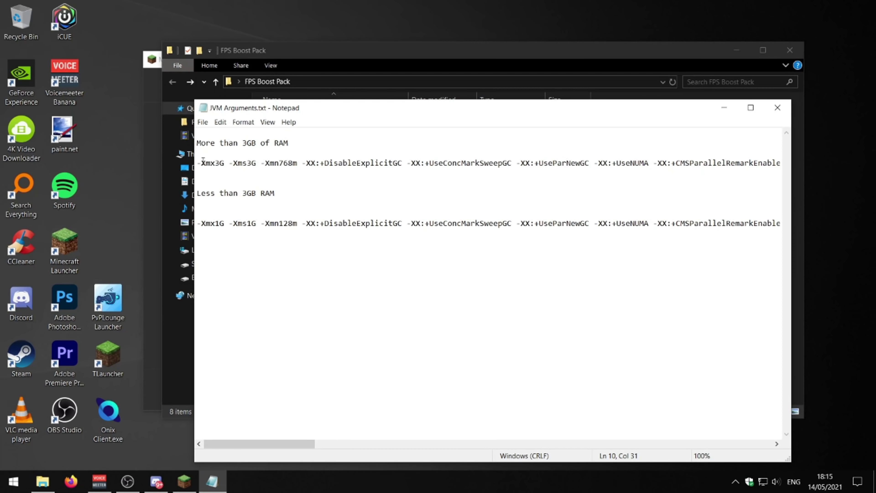
drag(203, 162, 354, 165)
click(473, 155)
click(397, 193)
drag(220, 223, 589, 222)
click(524, 249)
click(778, 107)
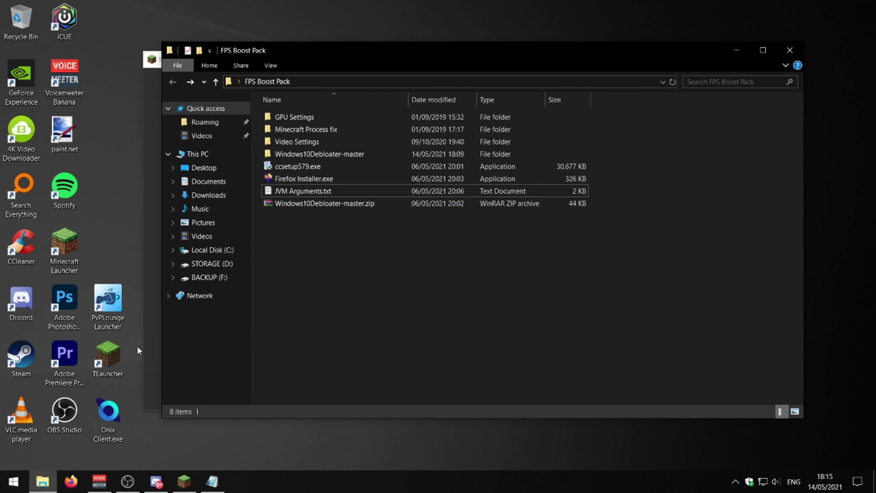
Step: Open TLauncher's Minecraft settings and paste the copied line into the JVM arguments field
click(110, 353)
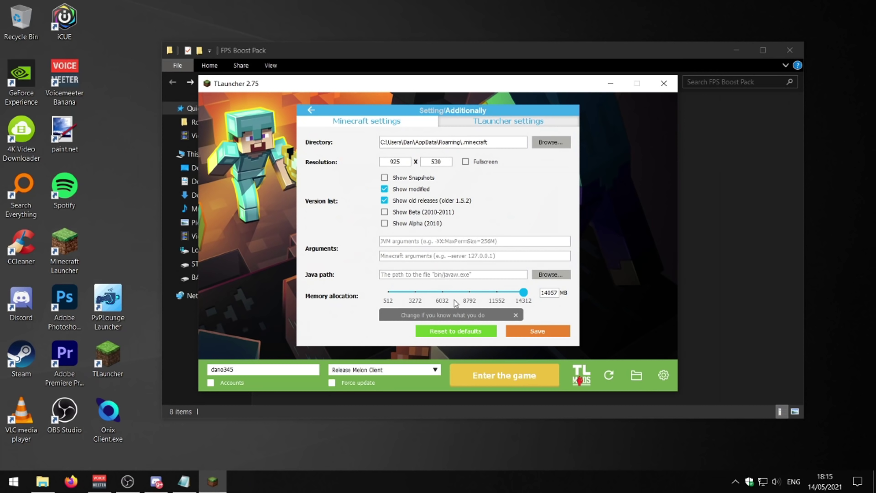
click(407, 243)
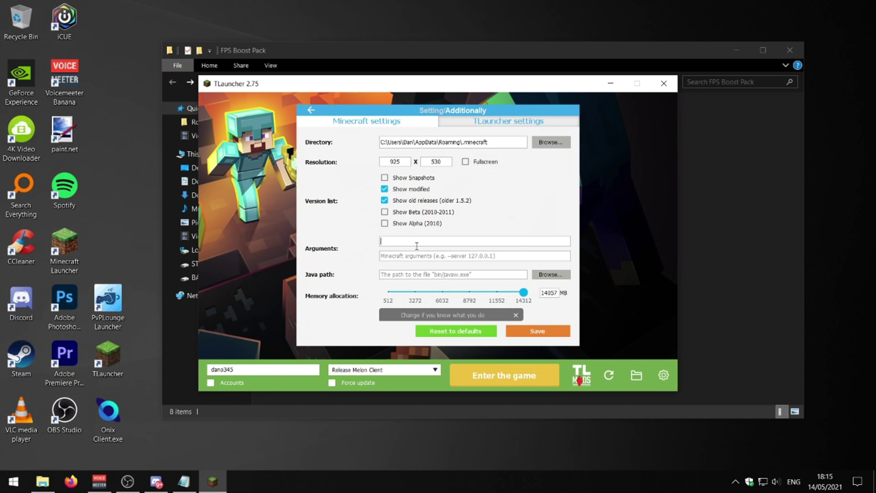
key(ctrl+v)
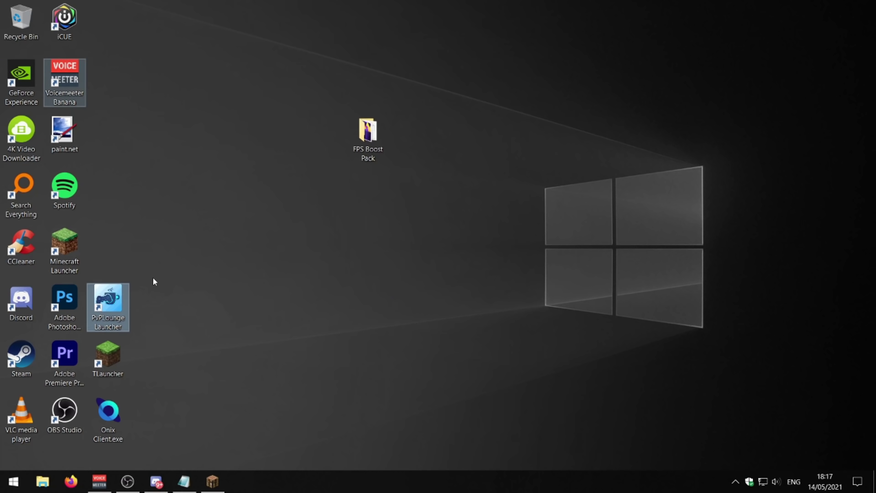
click(200, 273)
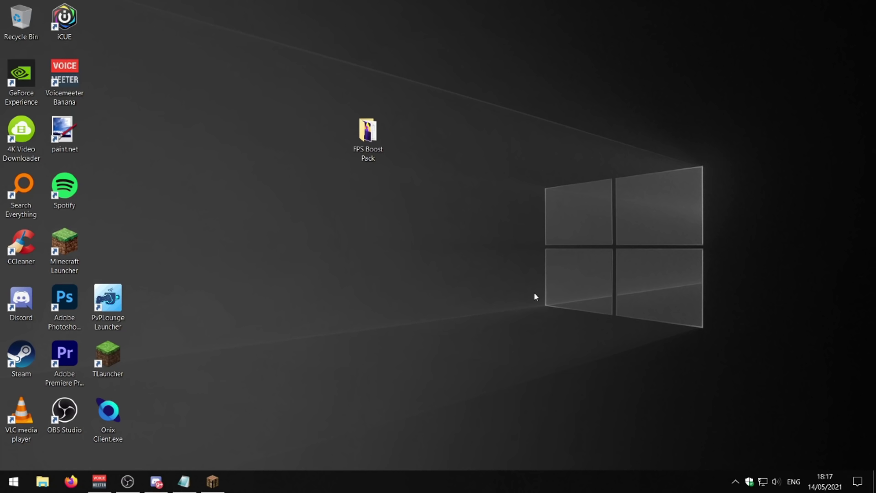
drag(391, 153, 521, 209)
drag(601, 304, 338, 110)
drag(498, 190, 368, 190)
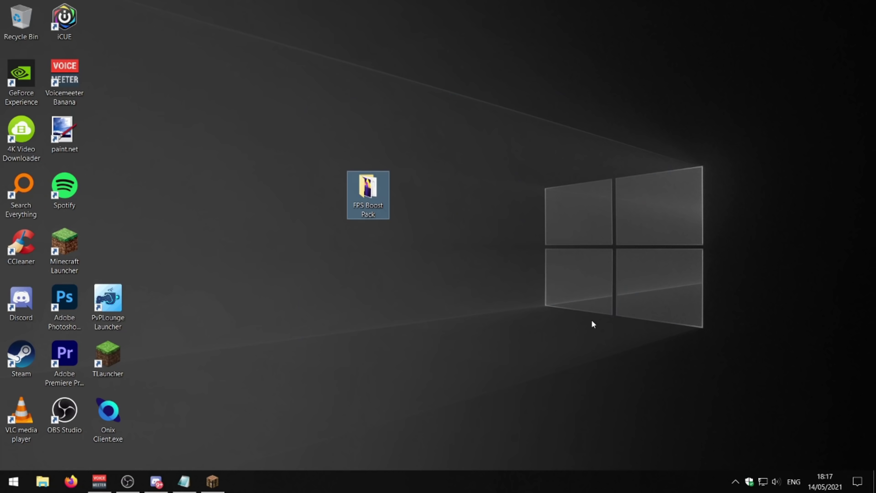
drag(619, 336, 291, 52)
click(747, 168)
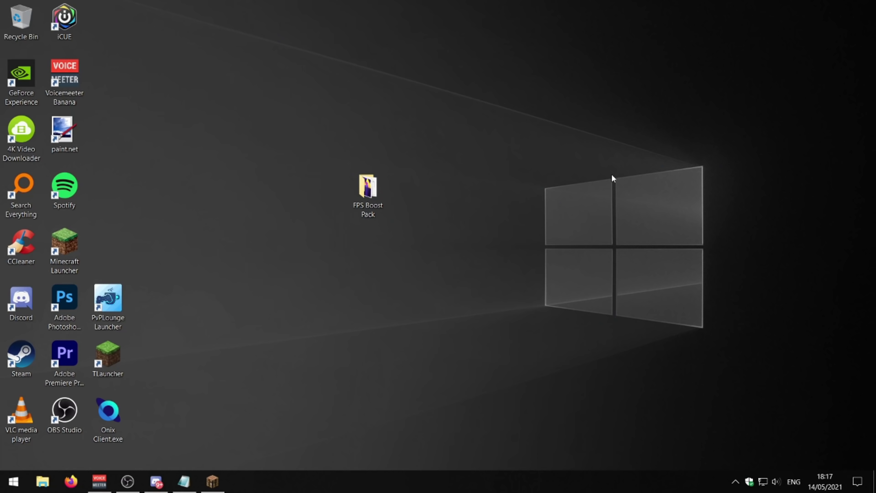
Step: Switch to the running Notro Client game, pause it, and open Task Manager
click(213, 481)
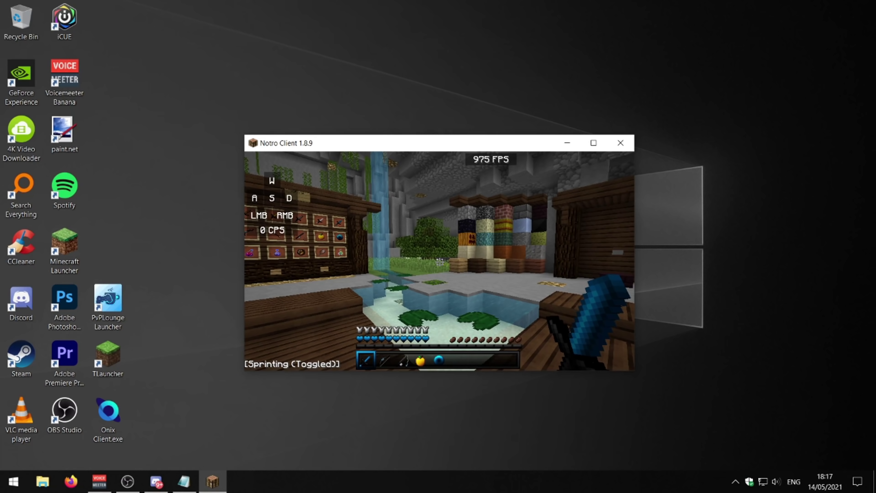
click(440, 262)
click(440, 262)
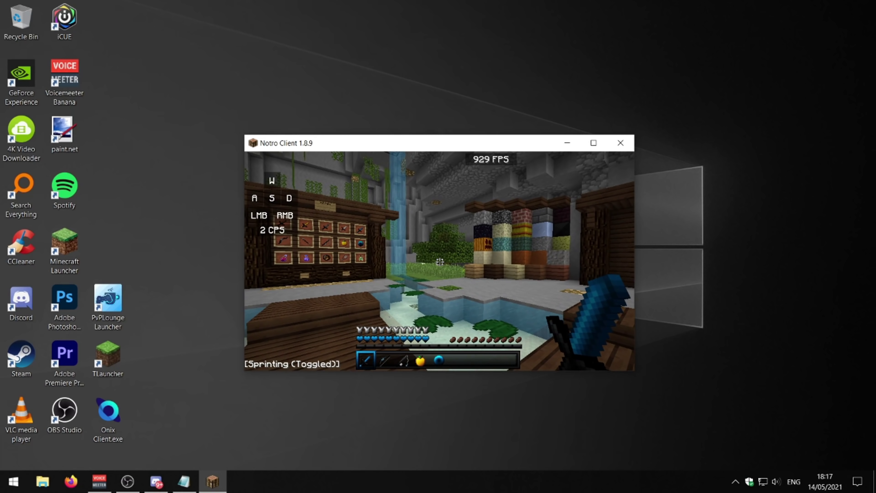
key(Escape)
right_click(463, 485)
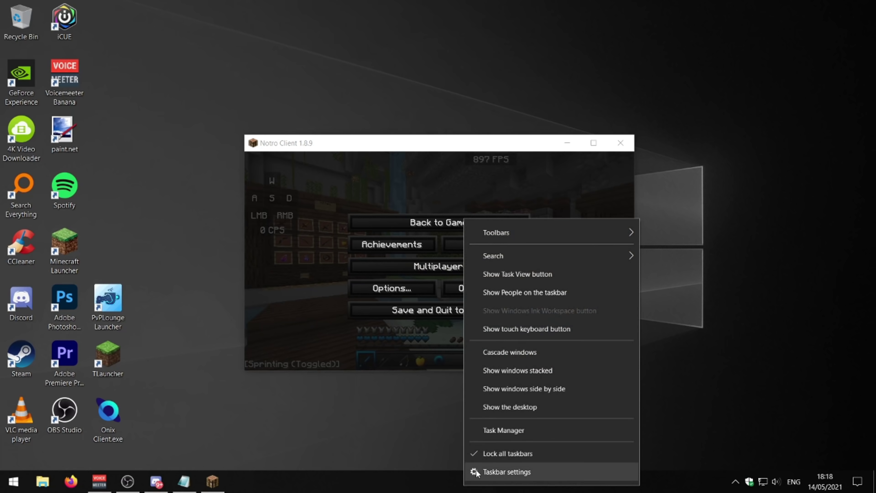
click(510, 436)
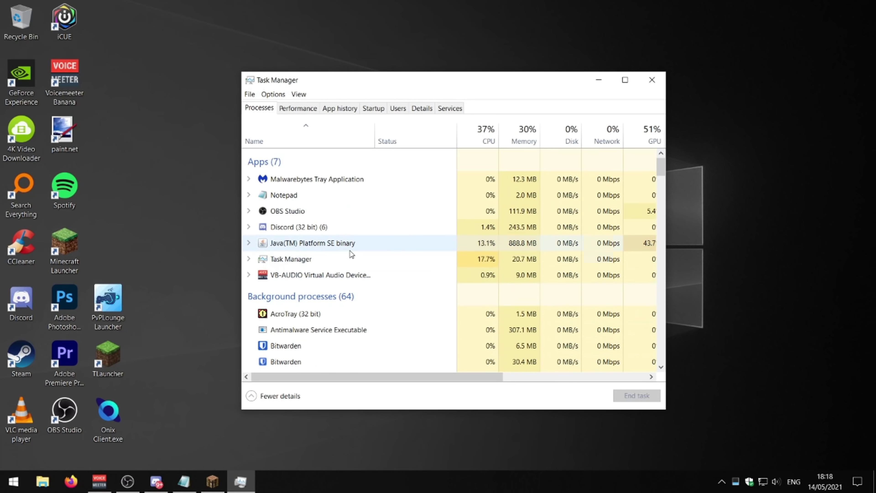
Step: Go to the details of the Java(TM) Platform SE binary process and set the priority of javaw.exe to High
click(297, 246)
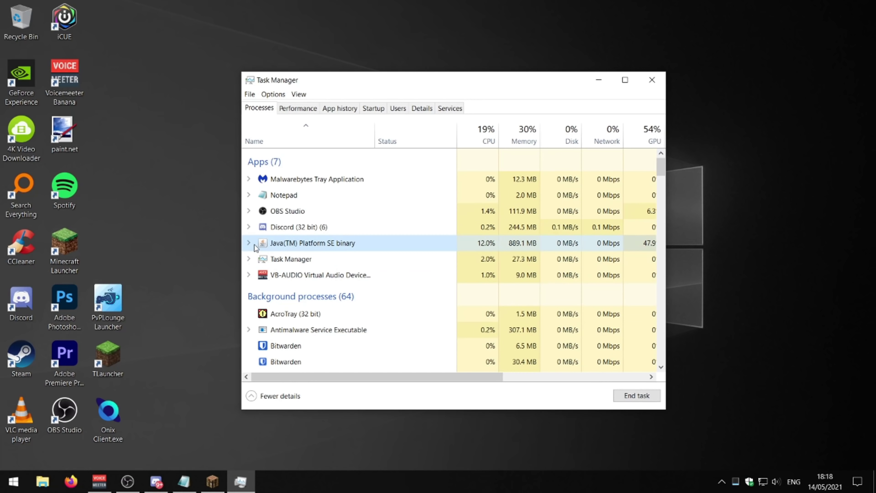
right_click(281, 246)
click(319, 301)
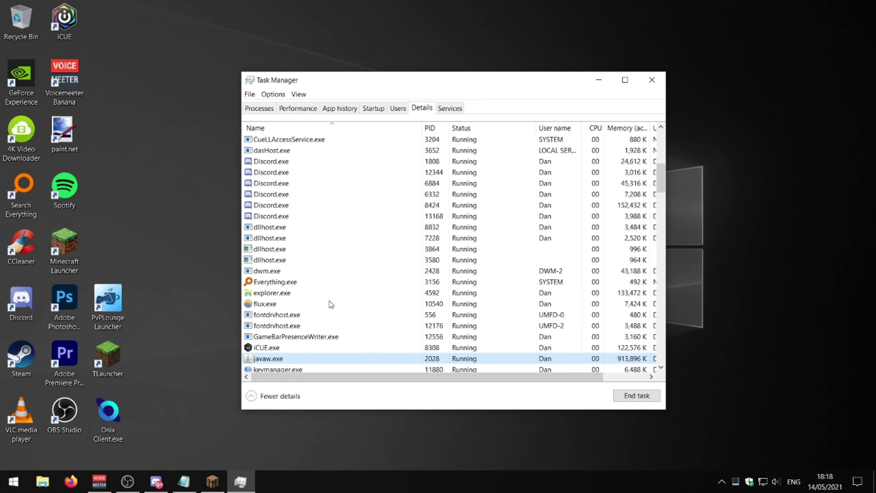
right_click(268, 307)
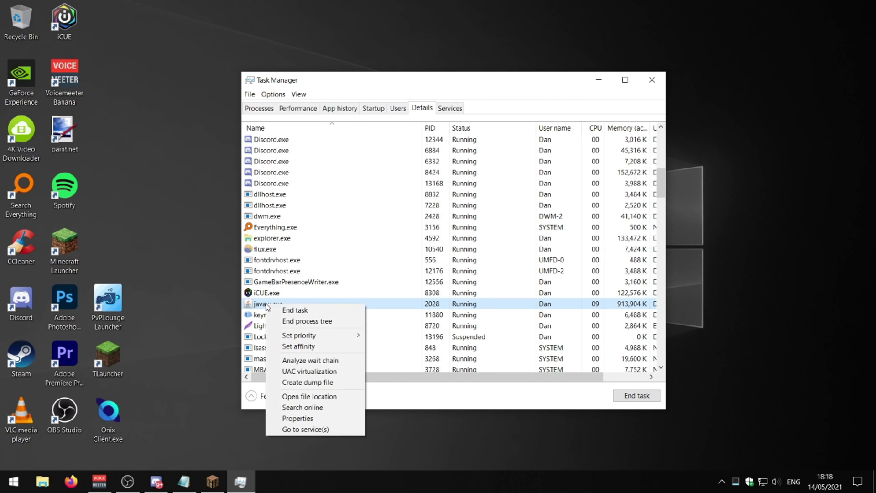
mouse_move(320, 341)
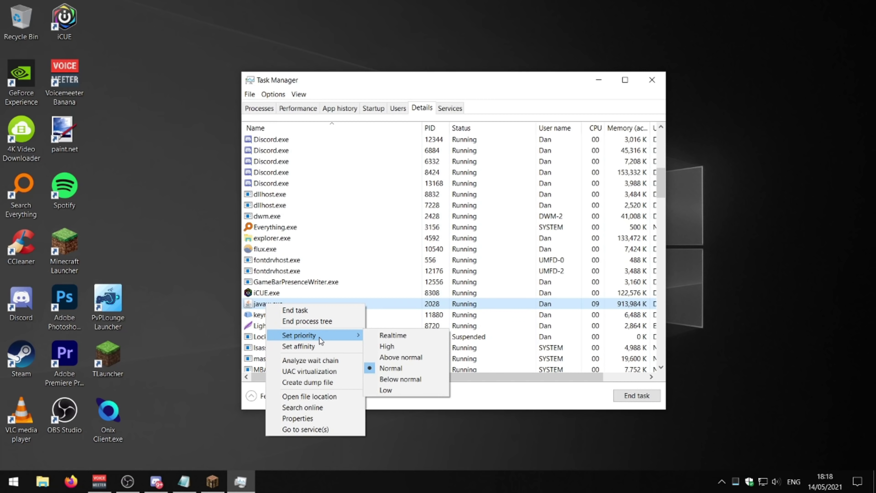
click(386, 345)
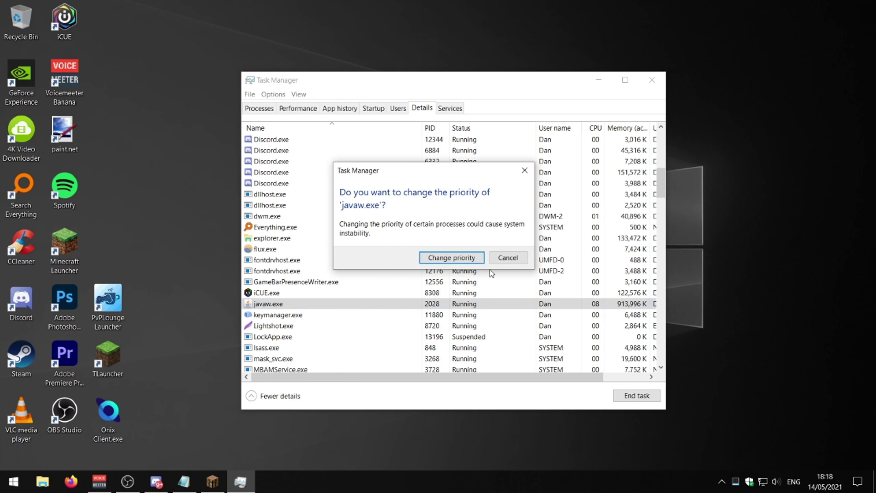
click(454, 262)
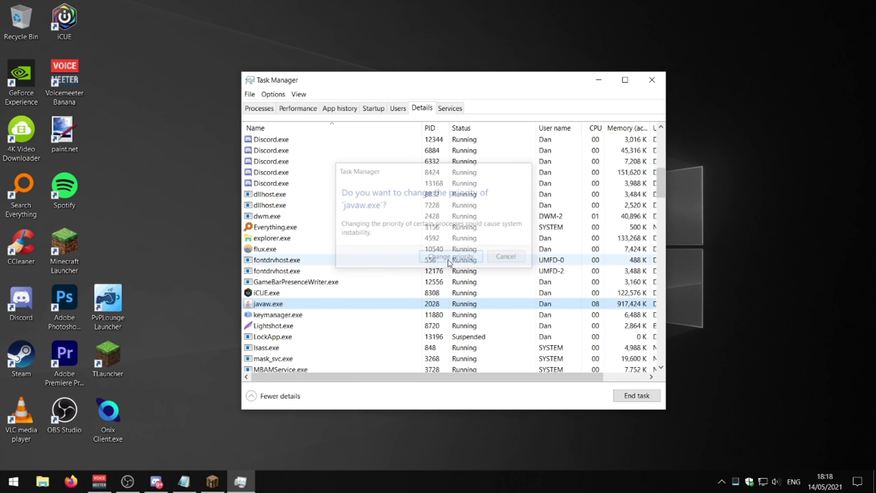
Step: Switch back to Notro Client, resume the game, and maximize its window
click(212, 481)
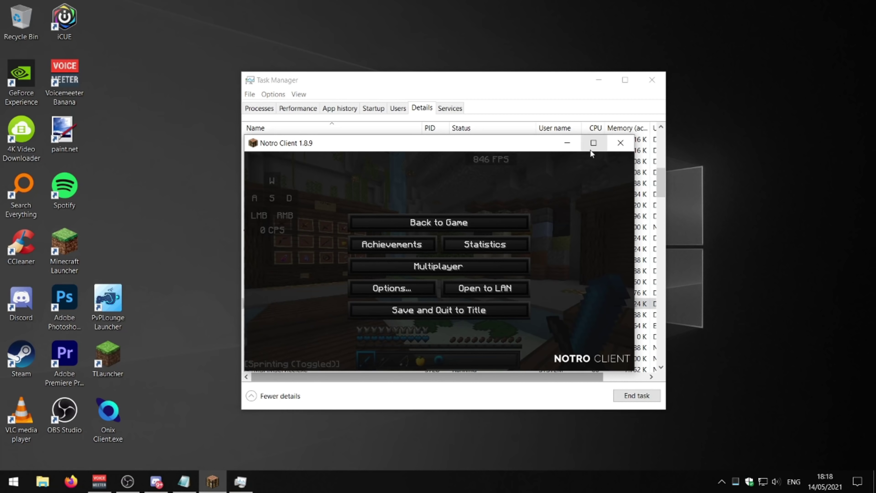
click(449, 222)
key(e)
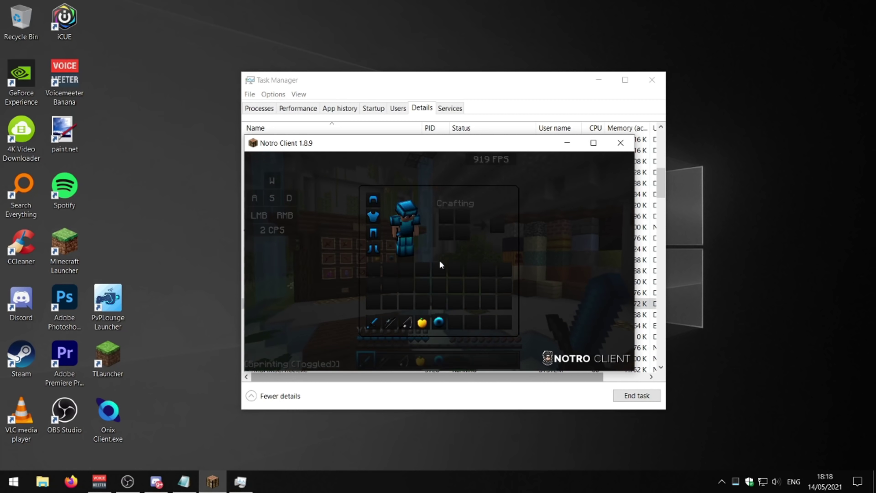
click(593, 143)
key(e)
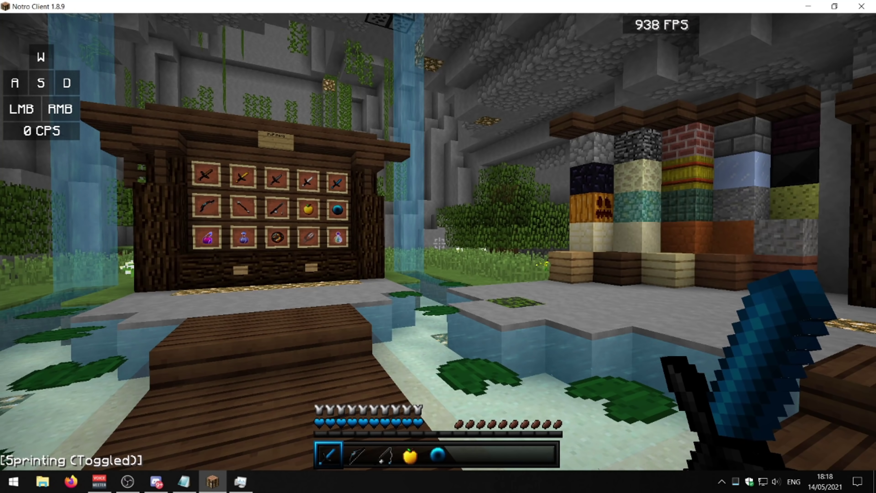
Step: Walk through the game world in first-person and third-person views to check the frame rate
key(w)
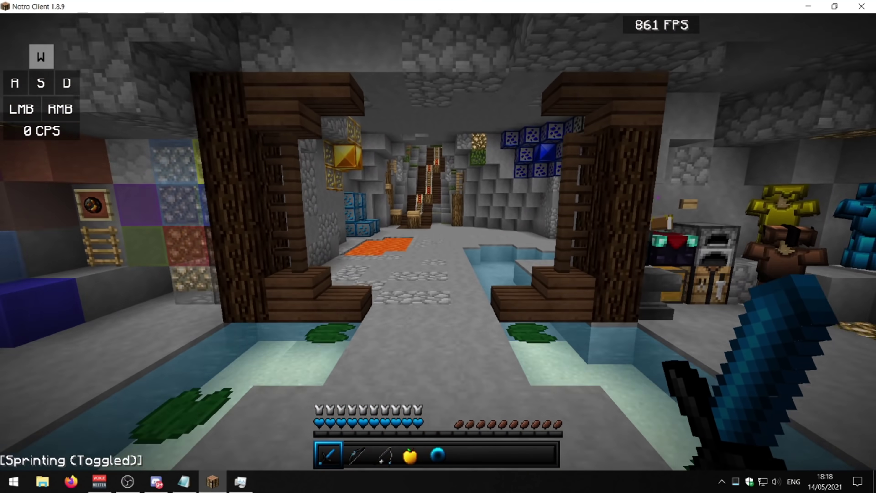
key(F5)
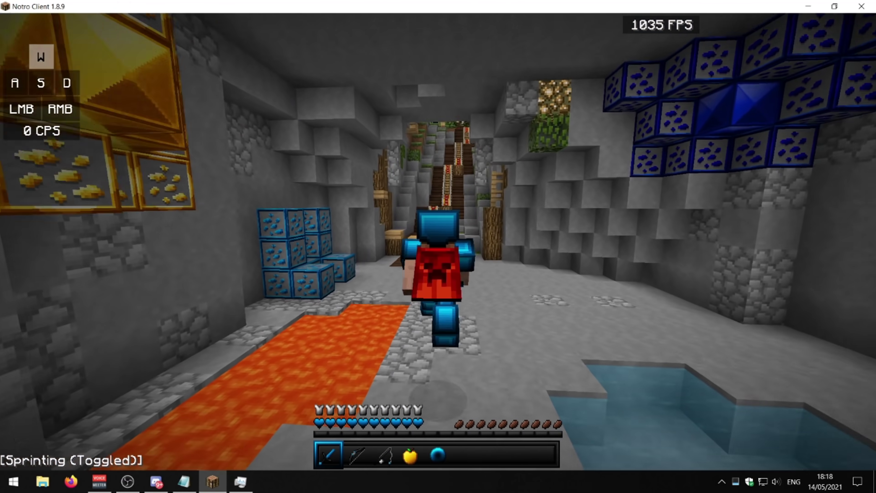
key(F5)
key(F5)
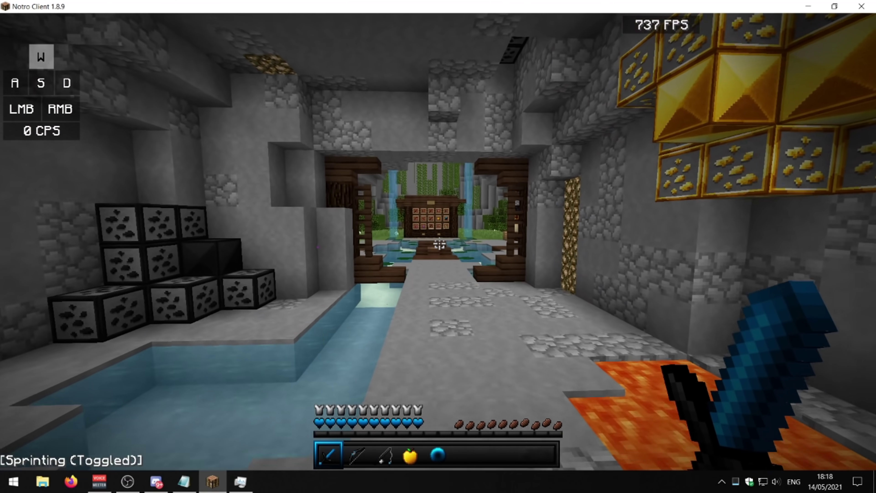
key(w)
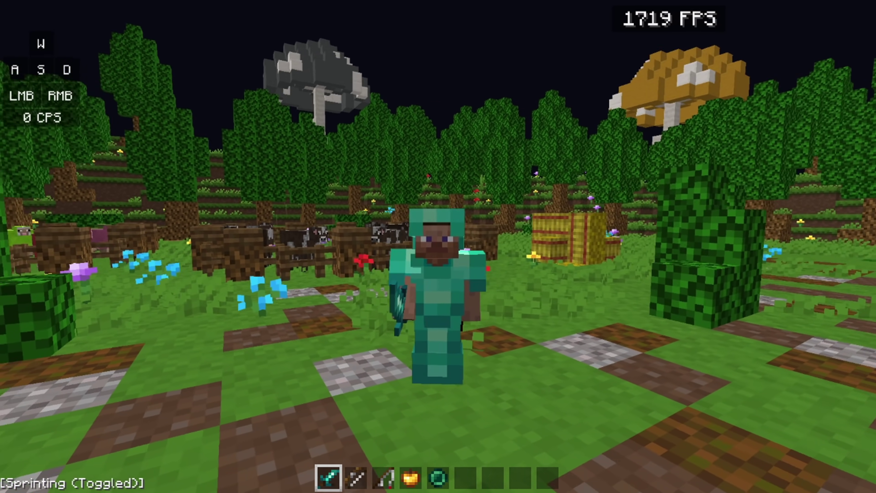
right_click(438, 246)
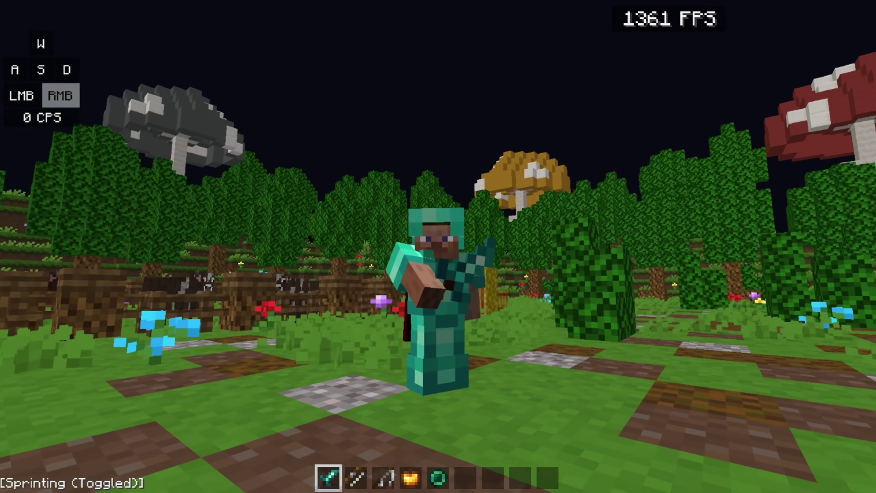
click(438, 246)
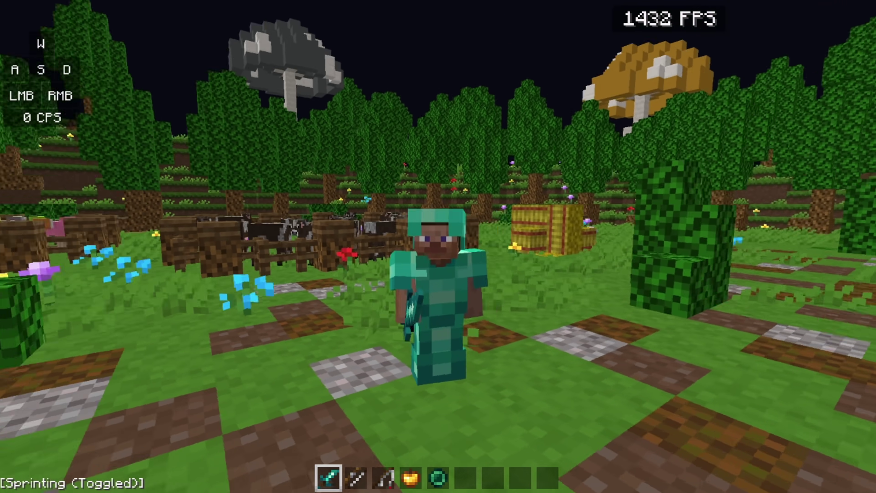
right_click(438, 246)
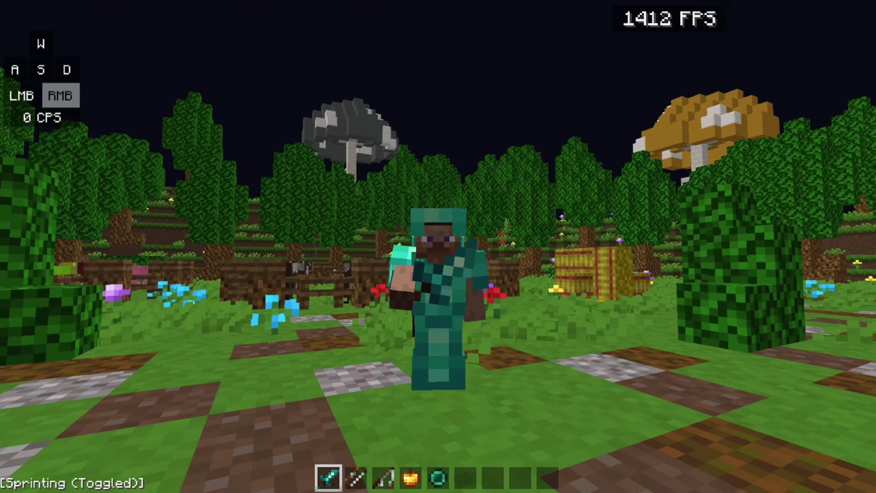
click(438, 247)
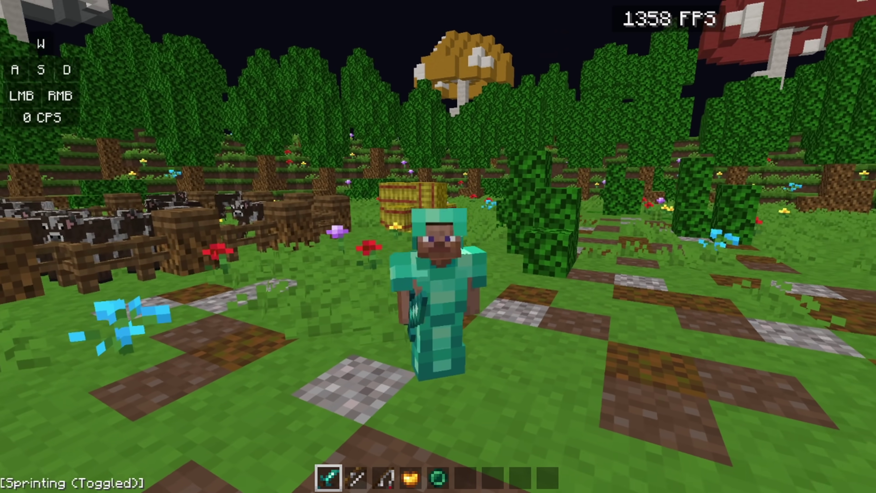
right_click(438, 246)
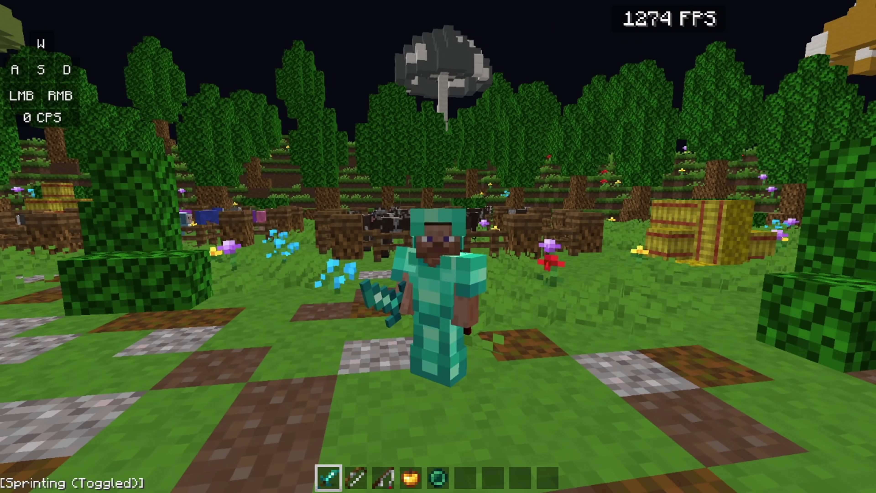
right_click(438, 246)
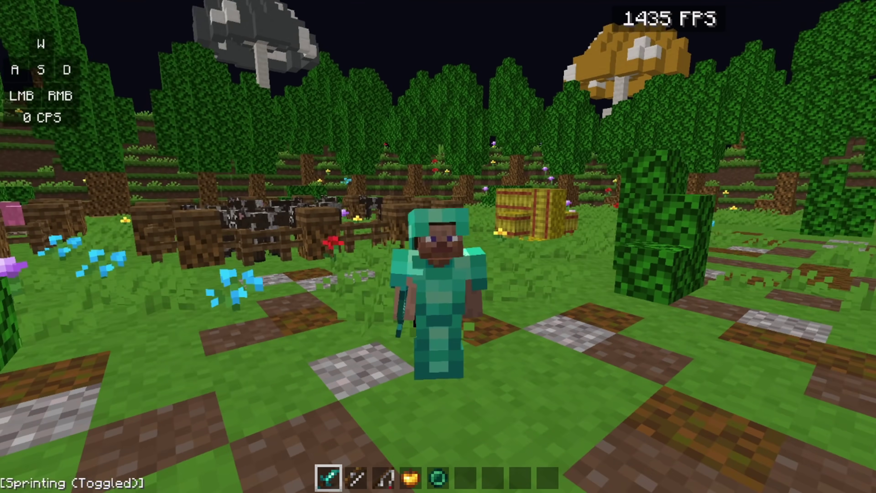
right_click(437, 246)
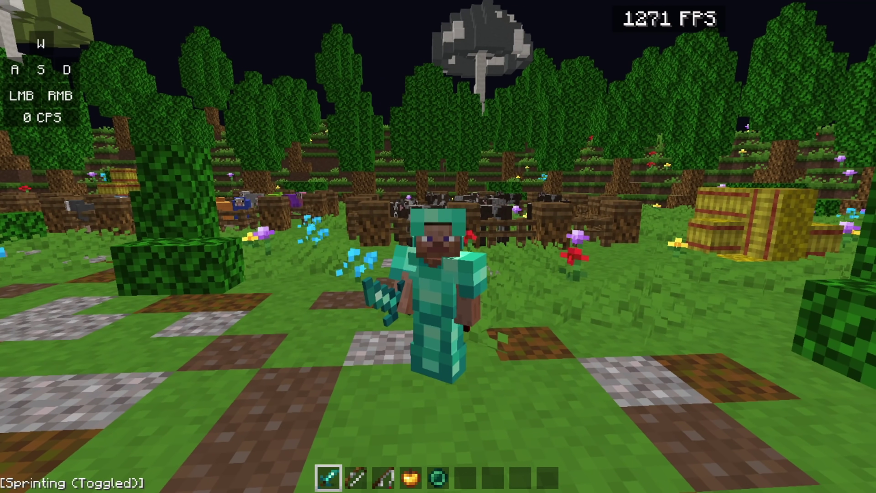
right_click(438, 246)
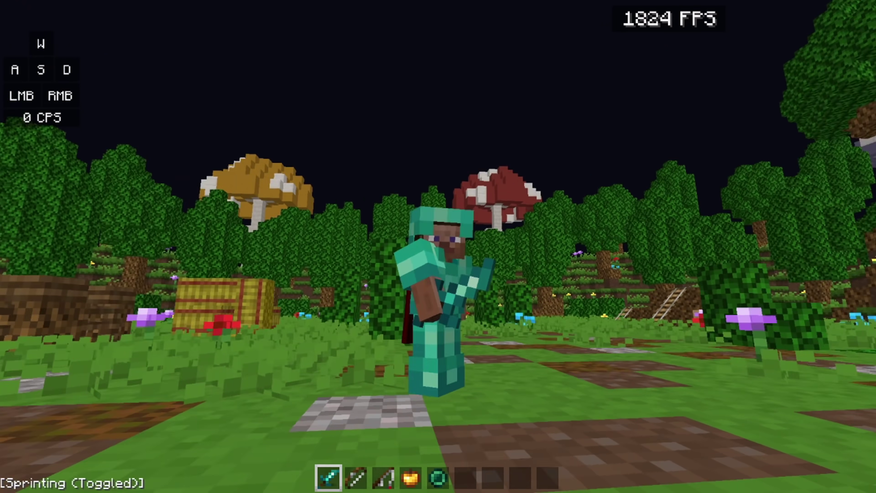
right_click(438, 246)
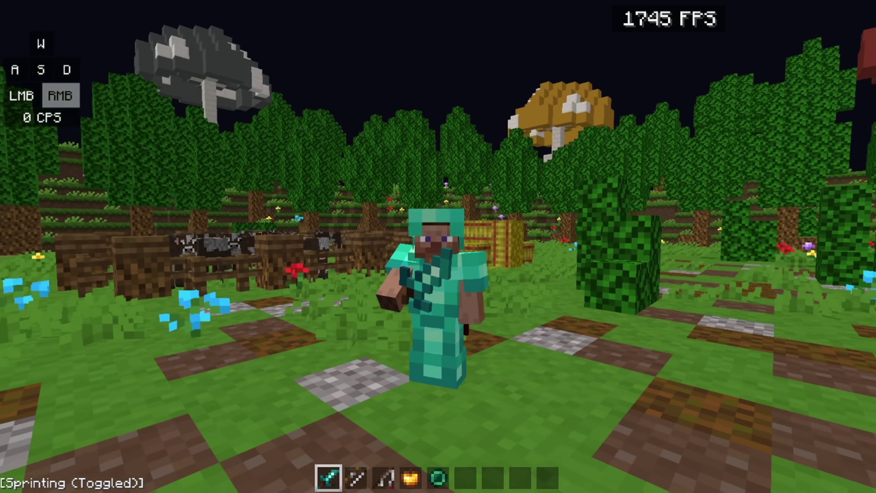